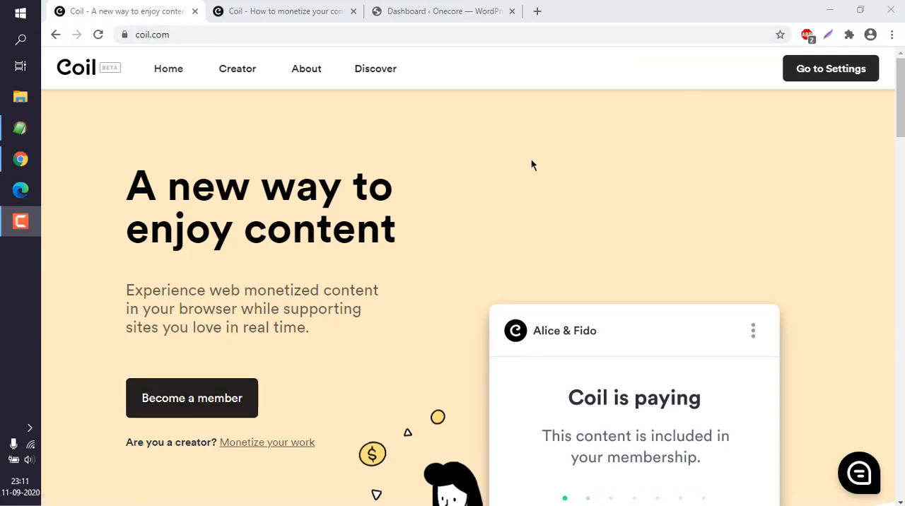
# - Open the payout wallet details in the Coil account settings
pyautogui.click(832, 73)
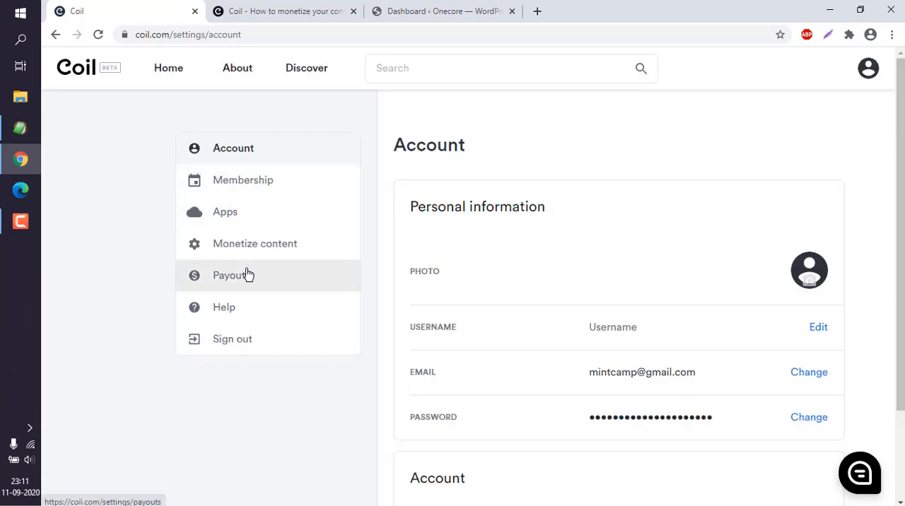
pyautogui.click(230, 281)
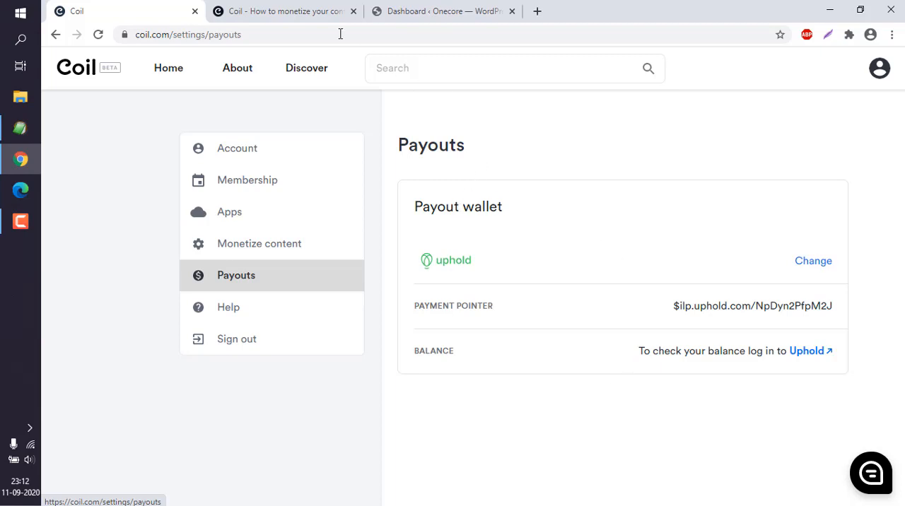
# - Review Coil's How to monetize page for own-site instructions, supported services and content platforms
pyautogui.click(278, 13)
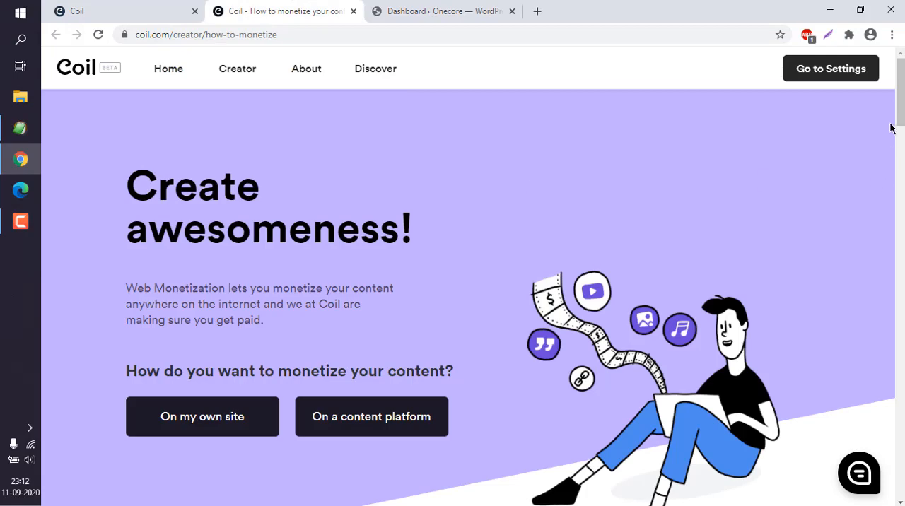
pyautogui.moveTo(898, 110); pyautogui.dragTo(897, 177)
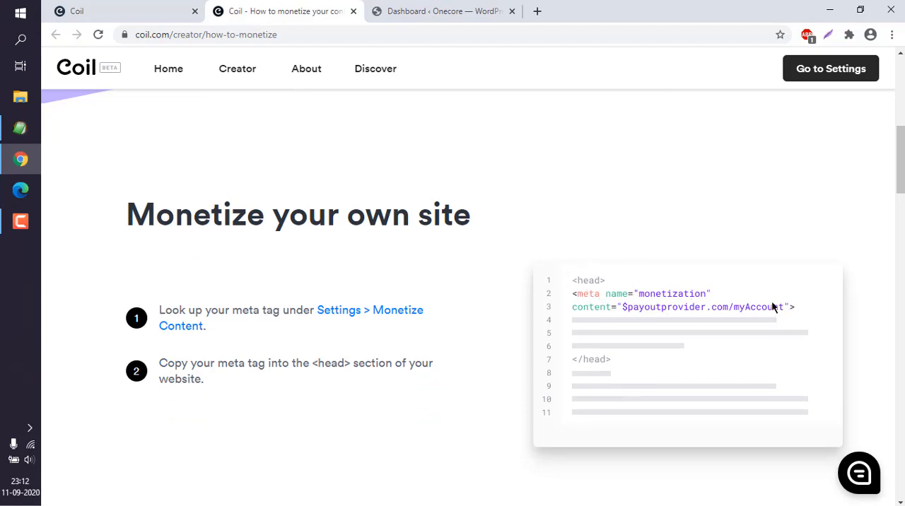
pyautogui.moveTo(901, 166); pyautogui.dragTo(902, 220)
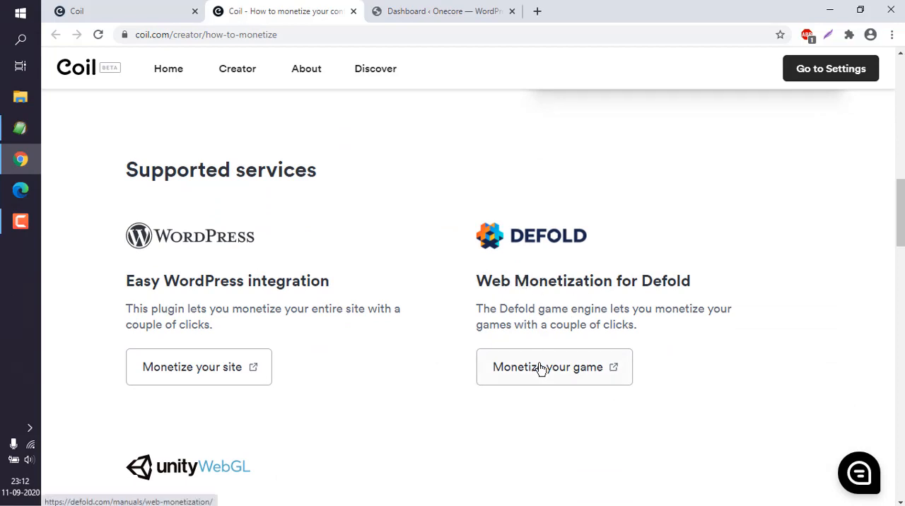
pyautogui.moveTo(899, 234); pyautogui.dragTo(897, 273)
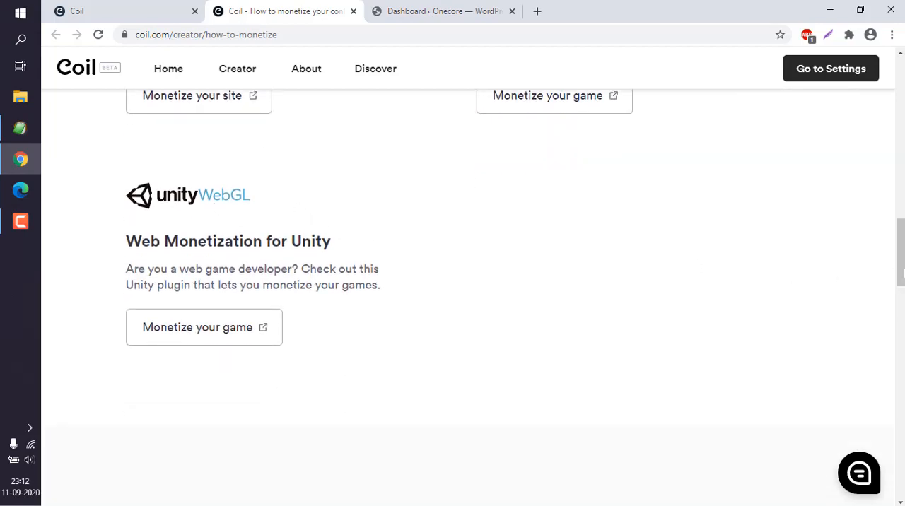
pyautogui.moveTo(896, 274); pyautogui.dragTo(896, 351)
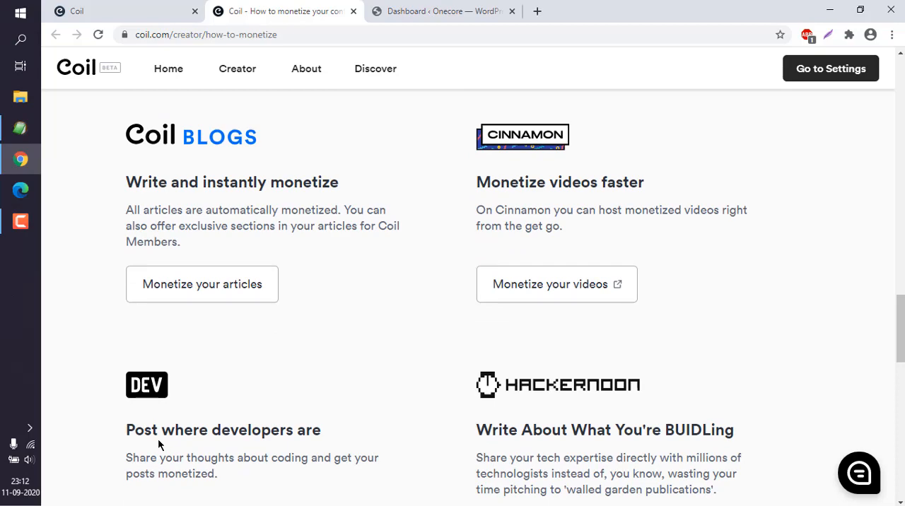
pyautogui.moveTo(896, 330); pyautogui.dragTo(897, 386)
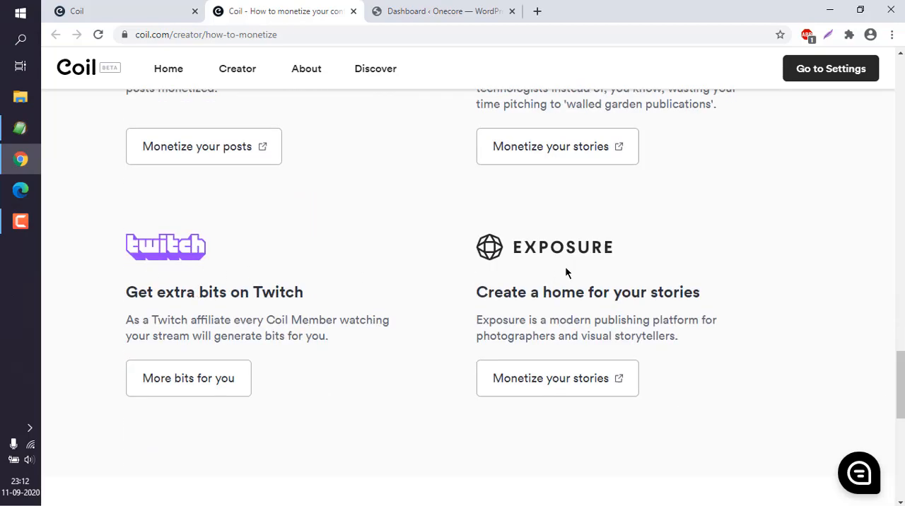
# - Open the WordPress plugin page from Coil's supported services in a new browser tab and view its description
pyautogui.moveTo(897, 375); pyautogui.dragTo(898, 212)
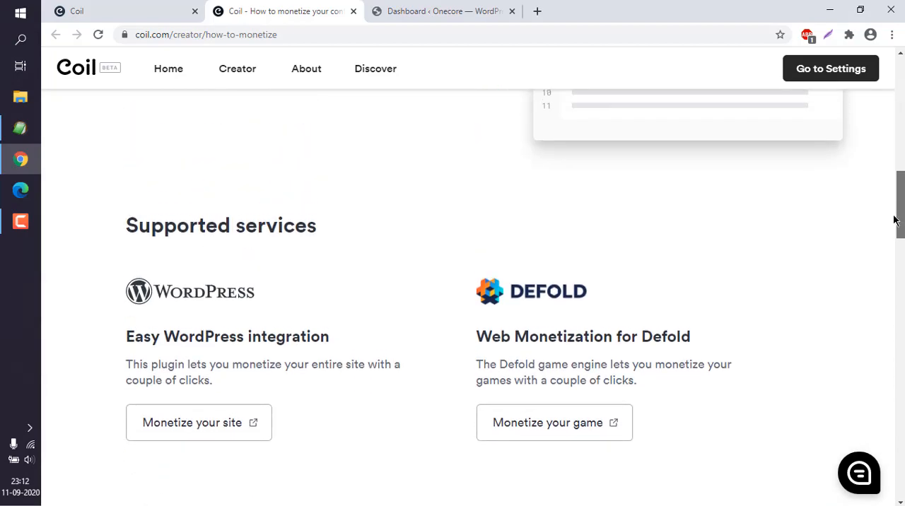
pyautogui.rightClick(211, 420)
pyautogui.click(266, 281)
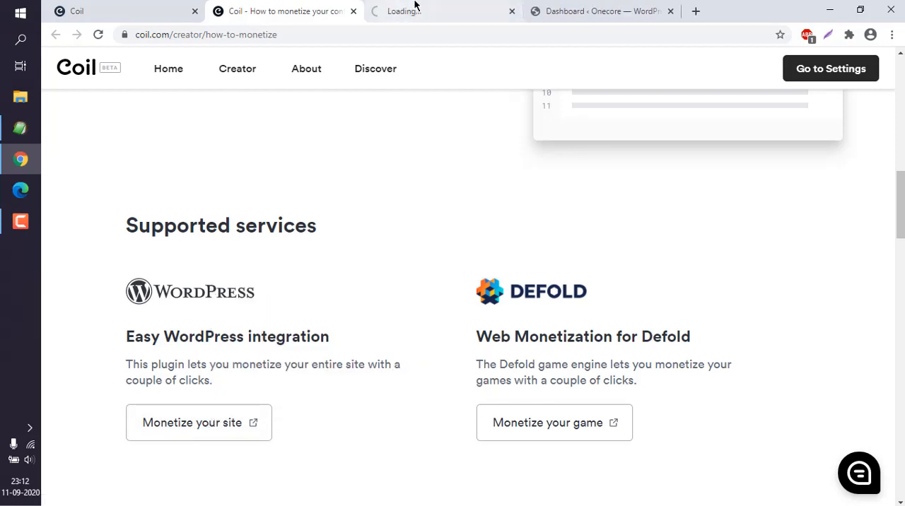
pyautogui.click(422, 10)
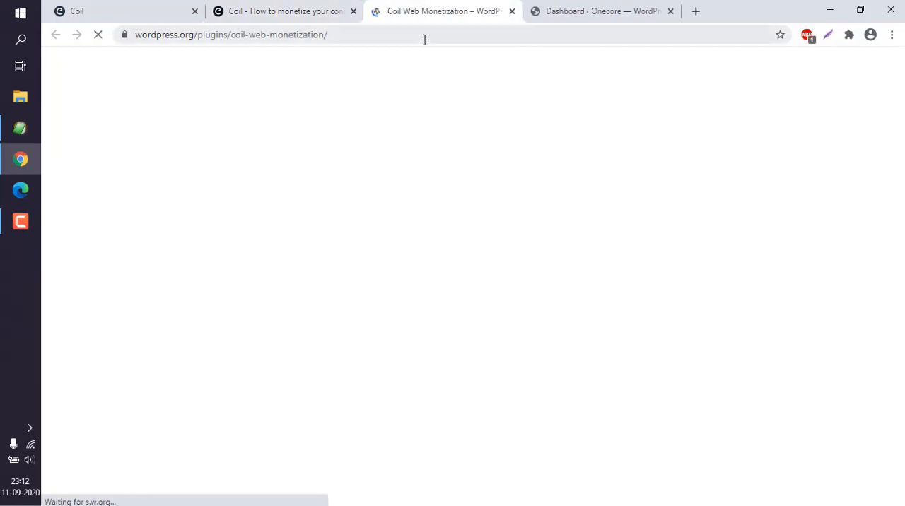
pyautogui.scroll(-5, 373, 145)
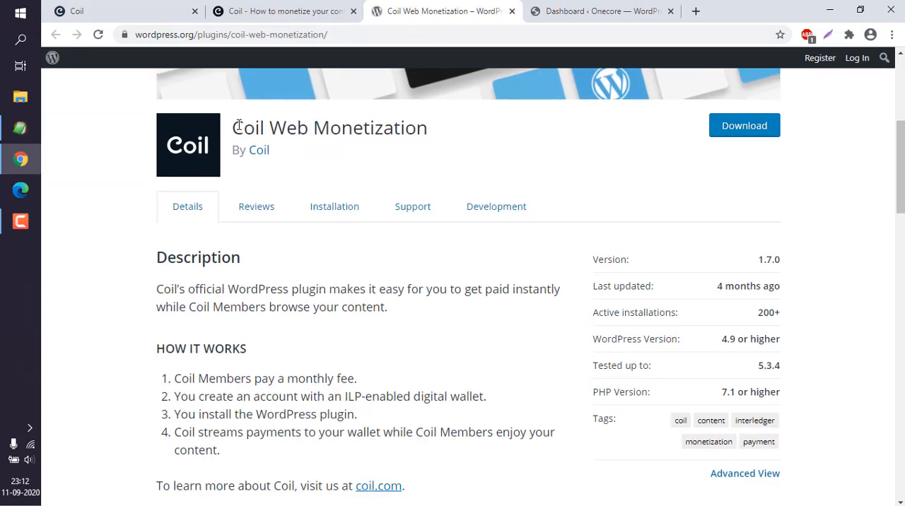
# - Copy the plugin name "Coil Web Monetization" from its WordPress.org page
pyautogui.moveTo(234, 127); pyautogui.dragTo(427, 129)
pyautogui.rightClick(408, 136)
pyautogui.click(408, 136)
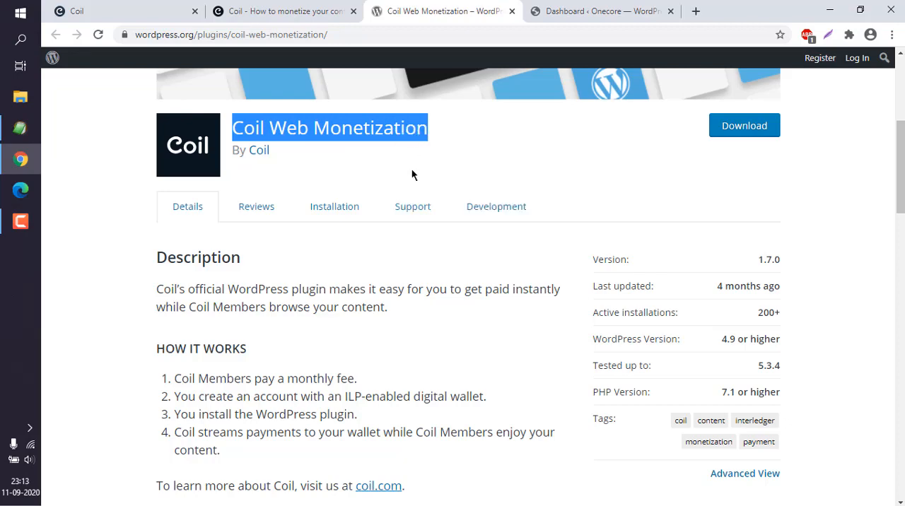
pyautogui.click(414, 174)
# - Search for "Coil Web Monetization" among the new plugins available to add to the Onecore WordPress site
pyautogui.click(566, 12)
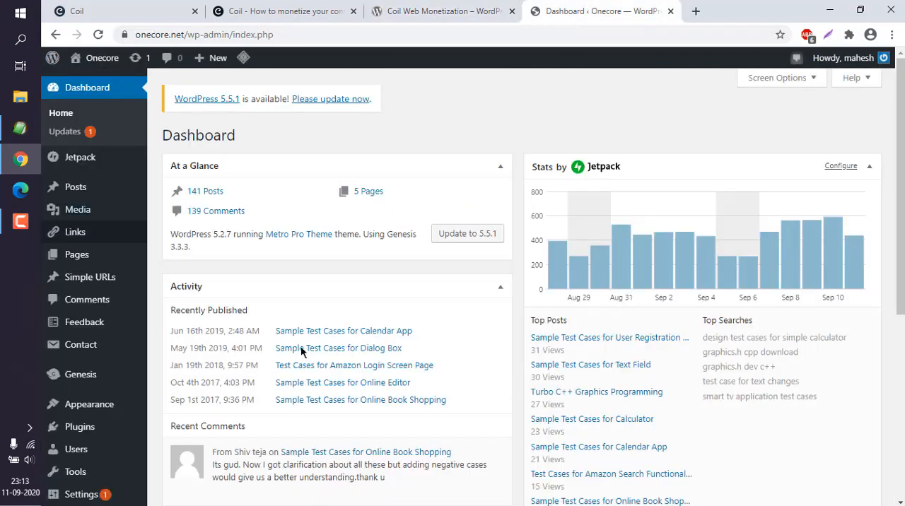
pyautogui.moveTo(73, 430)
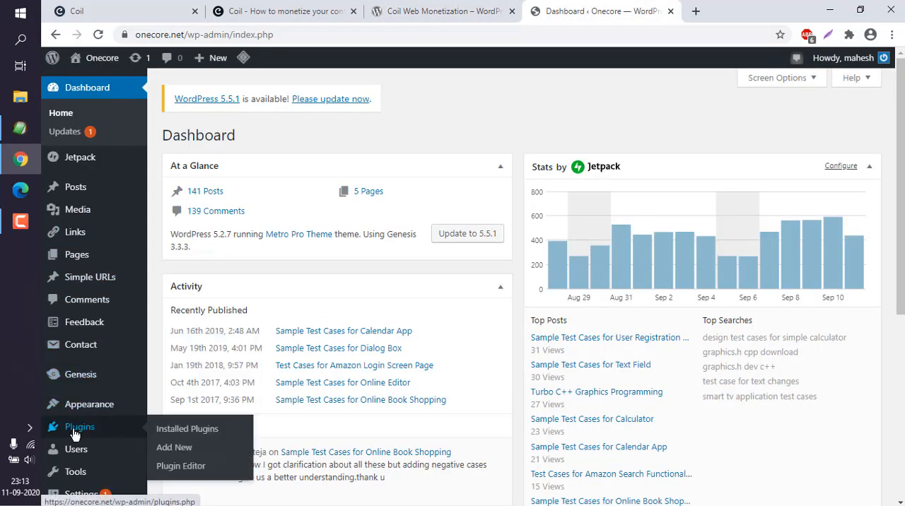
pyautogui.click(172, 448)
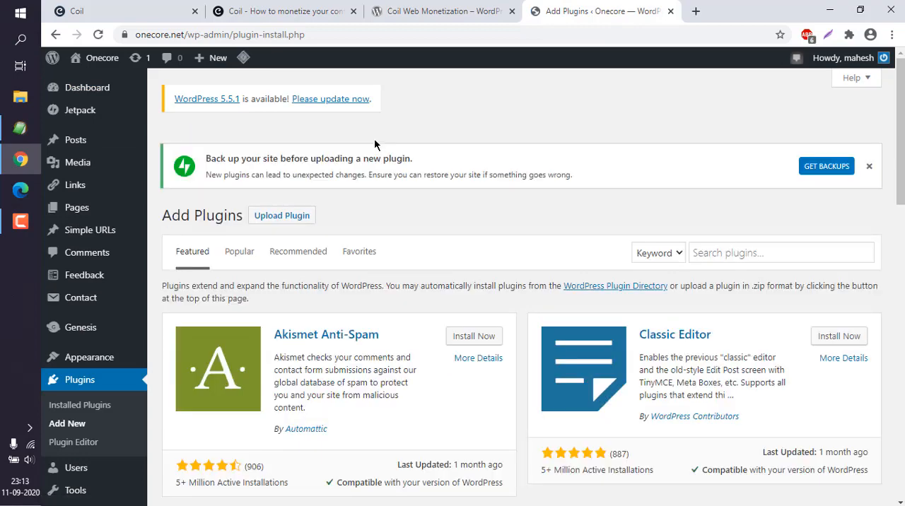
pyautogui.click(745, 253)
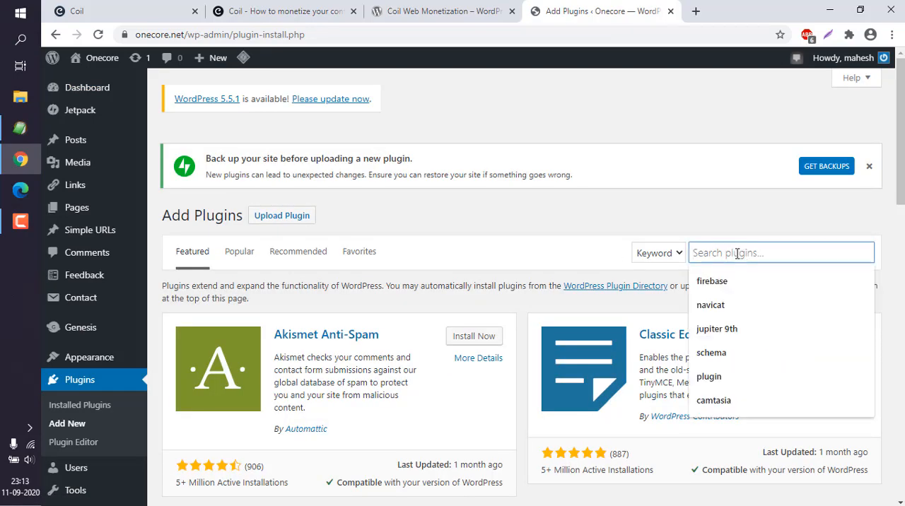
pyautogui.hotkey('ctrl', 'v')
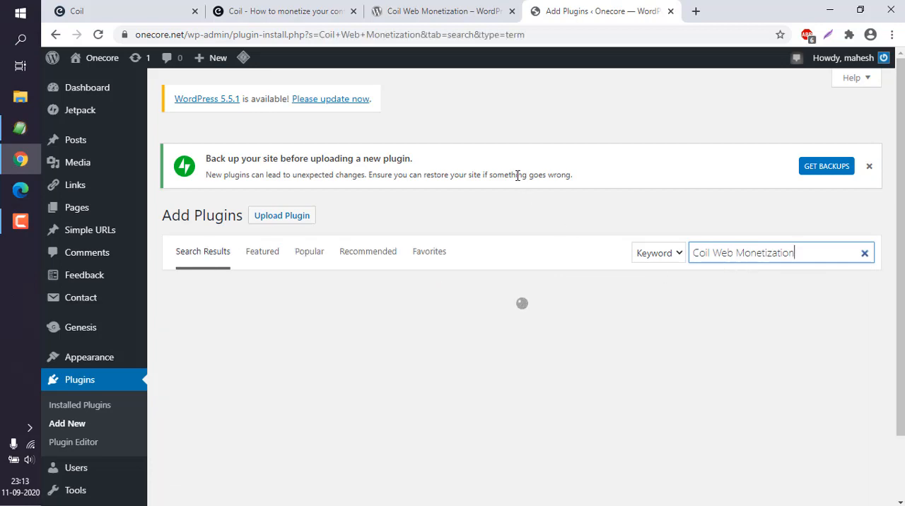
pyautogui.scroll(-2, 329, 164)
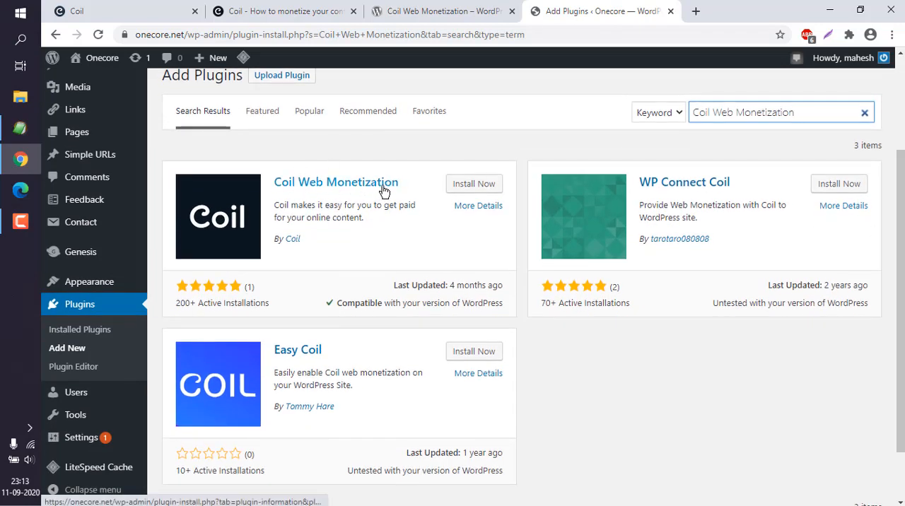
# - Check the plugin's author on its WordPress.org page, and install and activate Coil Web Monetization on the Onecore site
pyautogui.click(408, 11)
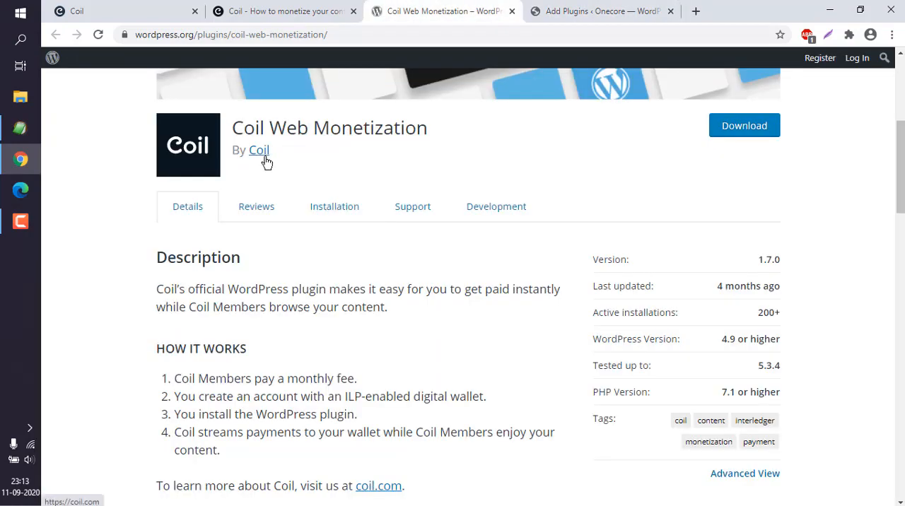
pyautogui.click(578, 14)
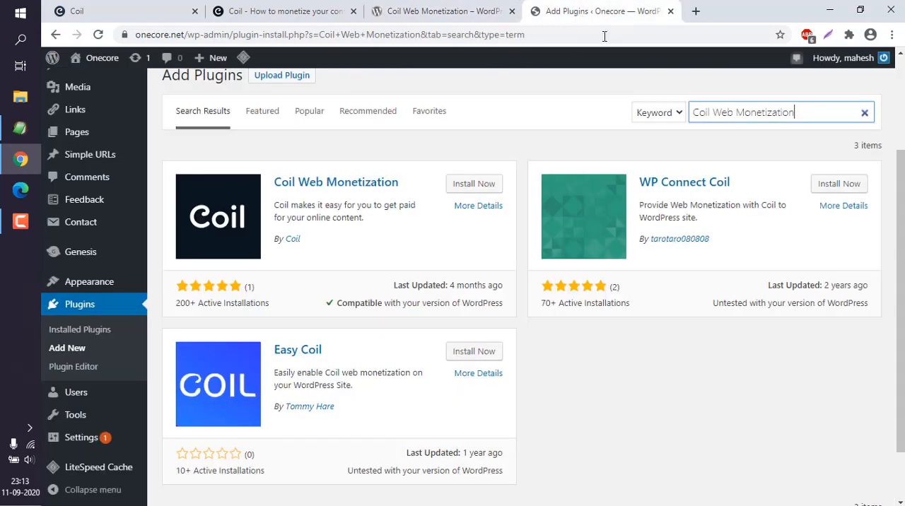
pyautogui.click(473, 184)
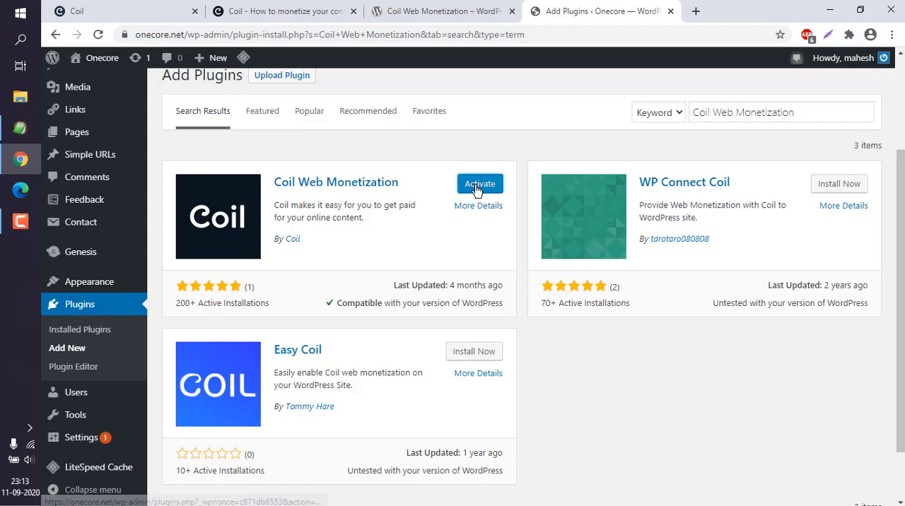
pyautogui.click(477, 185)
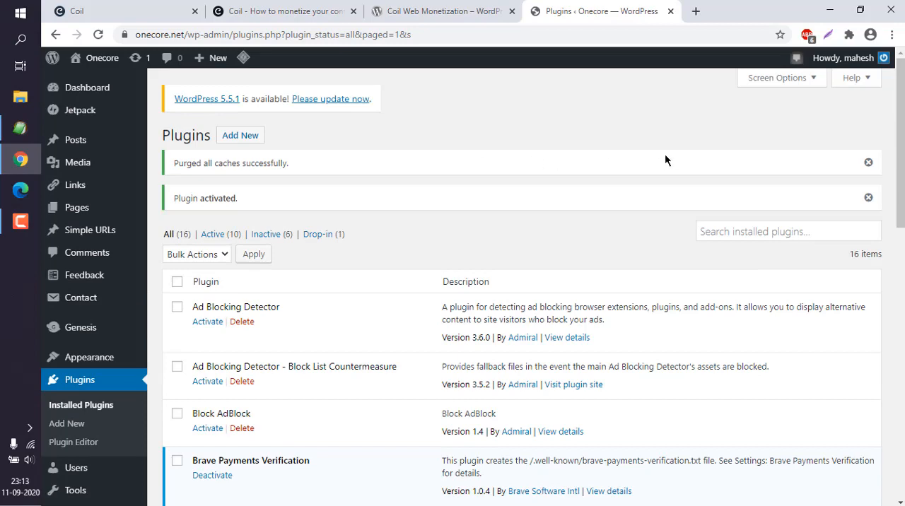
# - Open the payment pointer setup in the Coil Web Monetization plugin's settings
pyautogui.moveTo(898, 147); pyautogui.dragTo(893, 297)
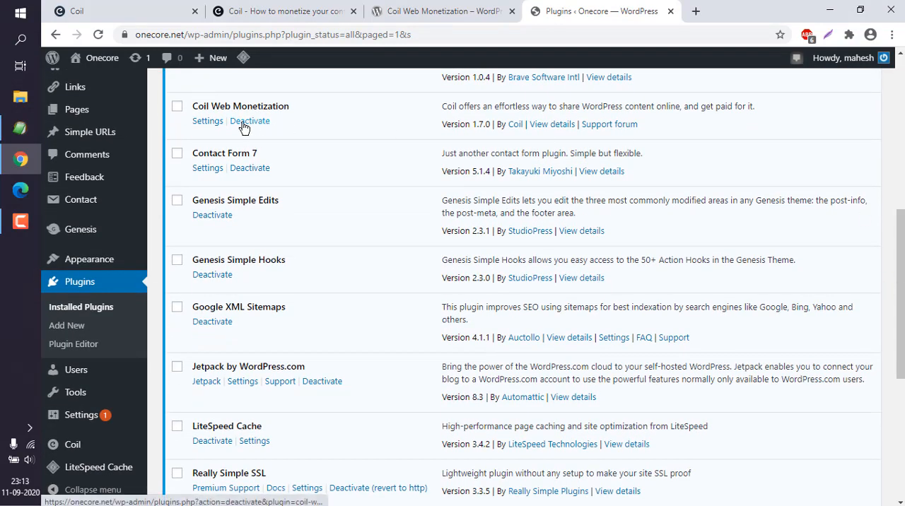
pyautogui.click(207, 121)
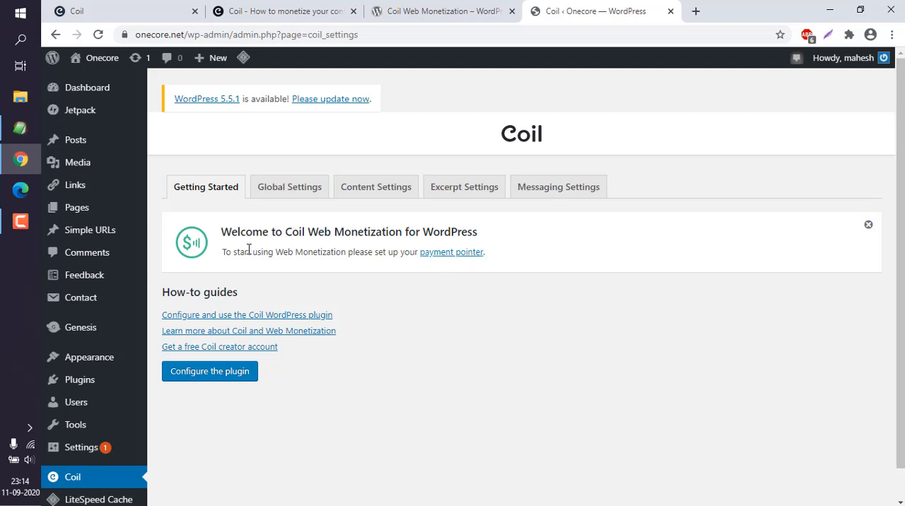
pyautogui.click(440, 253)
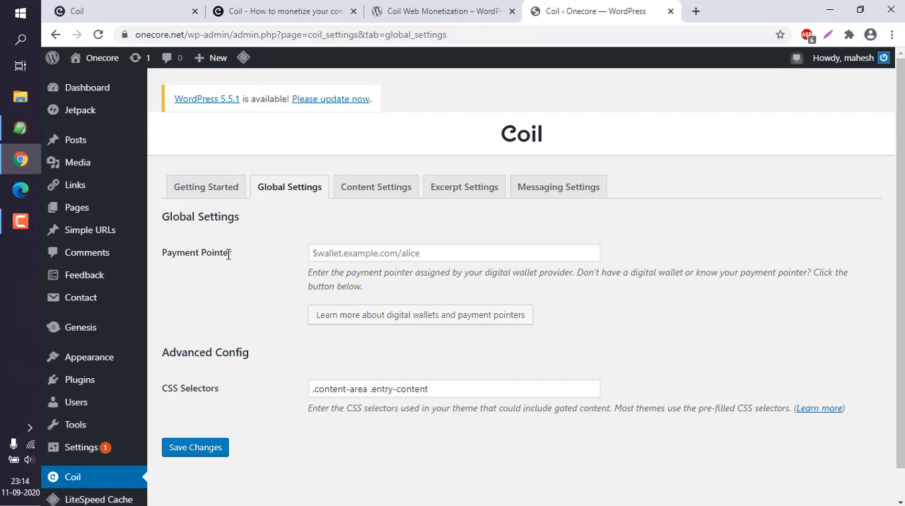
# - Copy the Uphold wallet's payment pointer from the payout settings of the Coil account
pyautogui.click(288, 16)
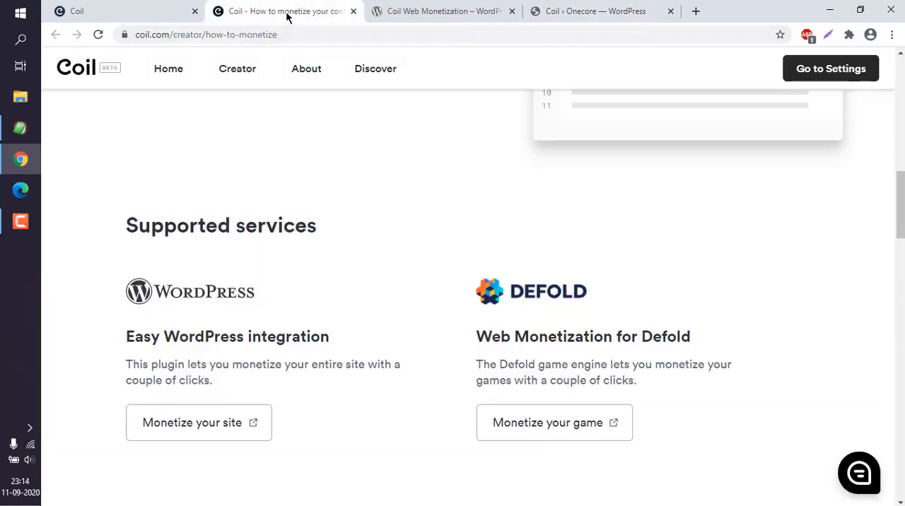
pyautogui.click(826, 80)
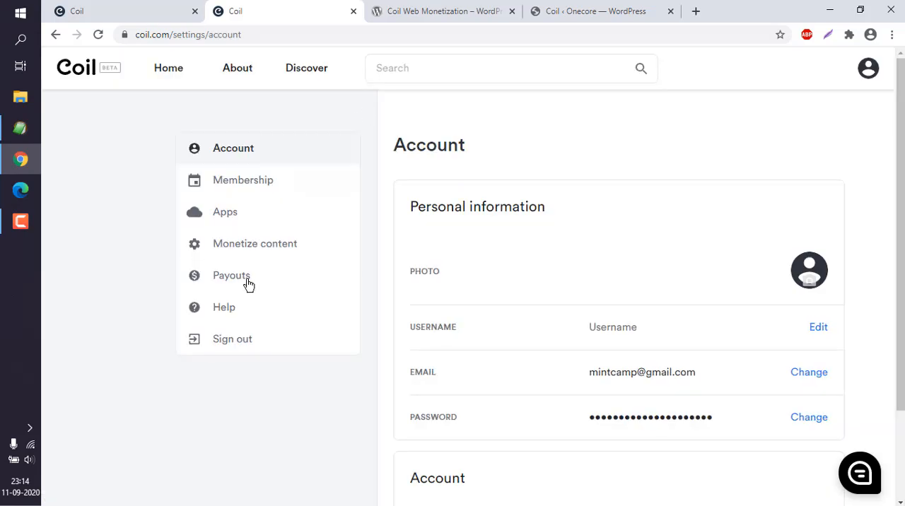
pyautogui.click(246, 281)
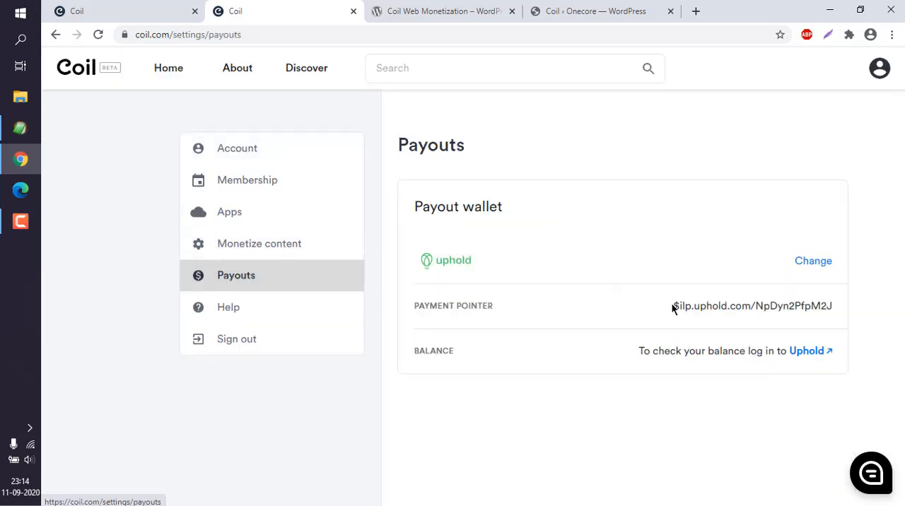
pyautogui.moveTo(672, 306); pyautogui.dragTo(886, 297)
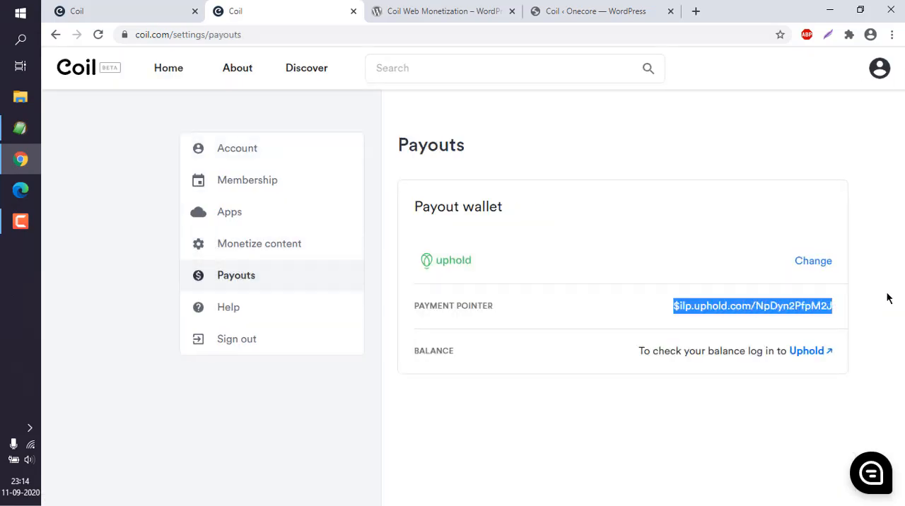
pyautogui.click(879, 297)
# - Paste the copied wallet address as the Payment Pointer in the WordPress plugin's global settings and save the changes
pyautogui.click(550, 21)
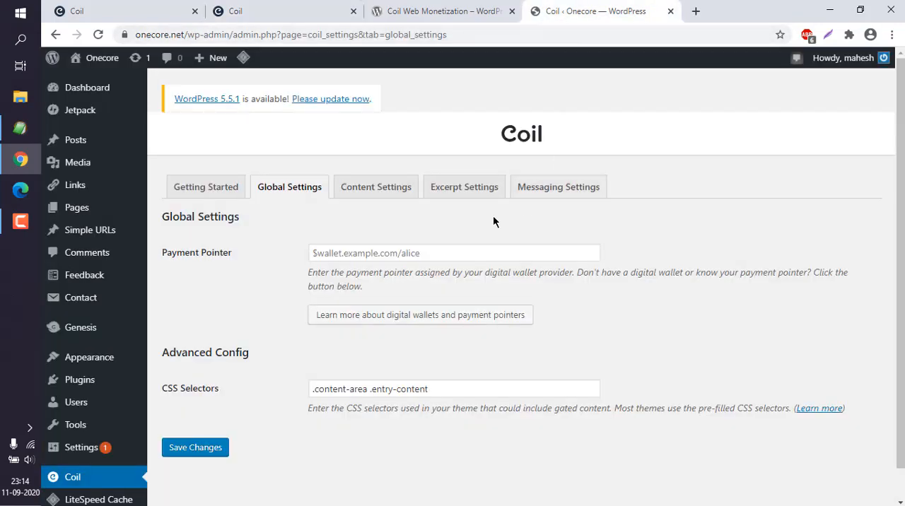
pyautogui.click(381, 252)
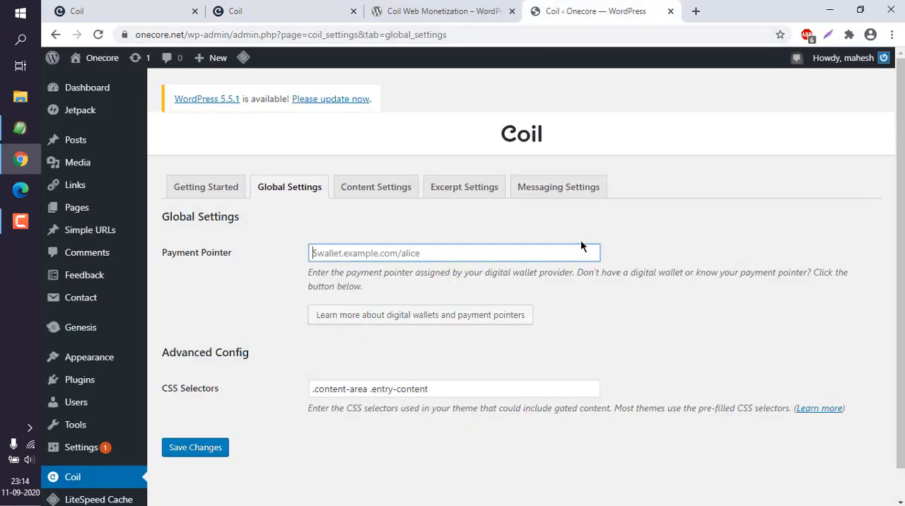
pyautogui.hotkey('ctrl', 'v')
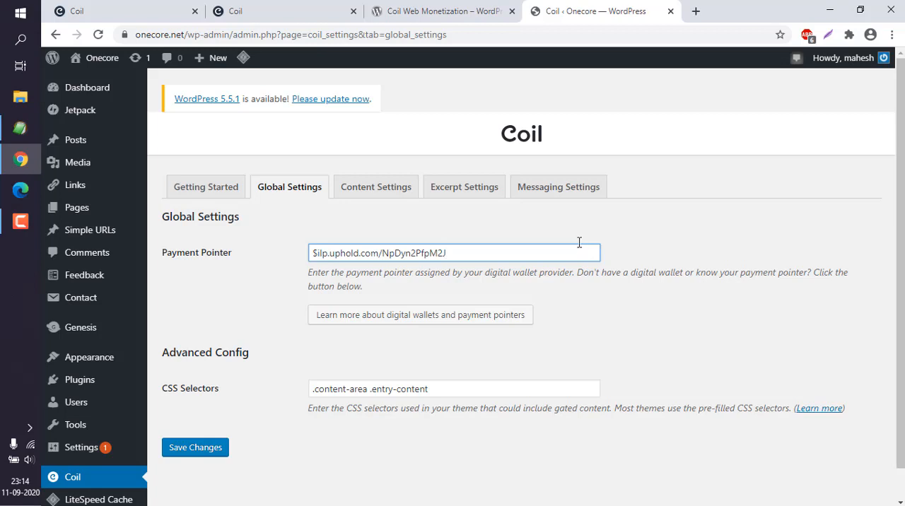
pyautogui.click(210, 447)
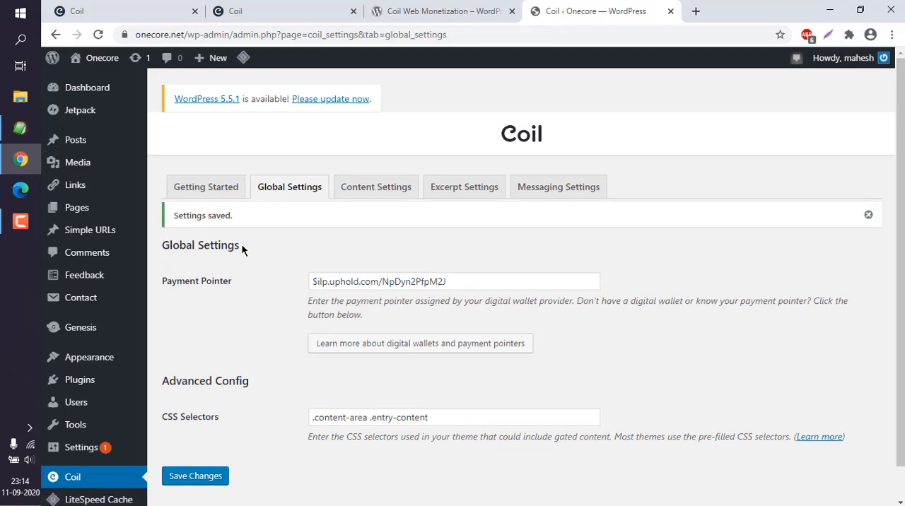
# - Set the default monetization of Posts and Pages to Monetized and Public in the Coil content settings and save the changes
pyautogui.click(372, 189)
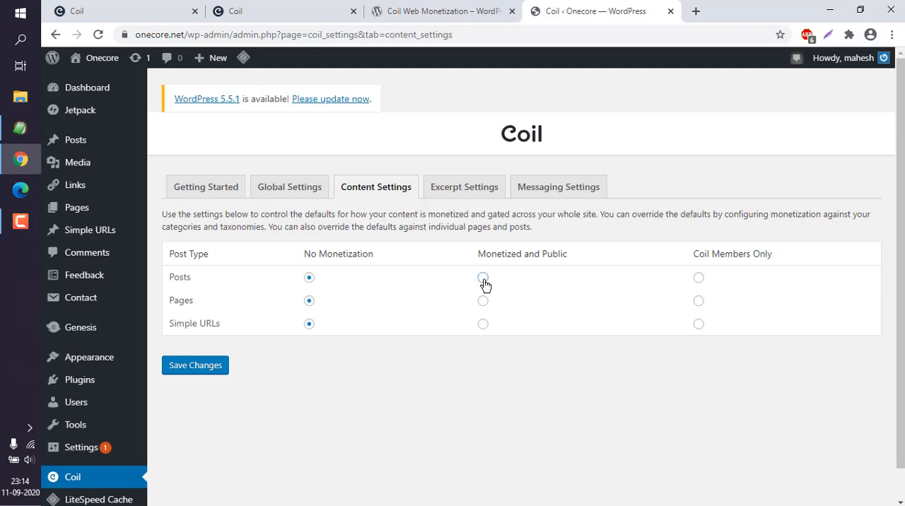
pyautogui.click(483, 301)
pyautogui.click(483, 325)
pyautogui.moveTo(172, 326); pyautogui.dragTo(232, 324)
pyautogui.click(233, 324)
pyautogui.click(483, 300)
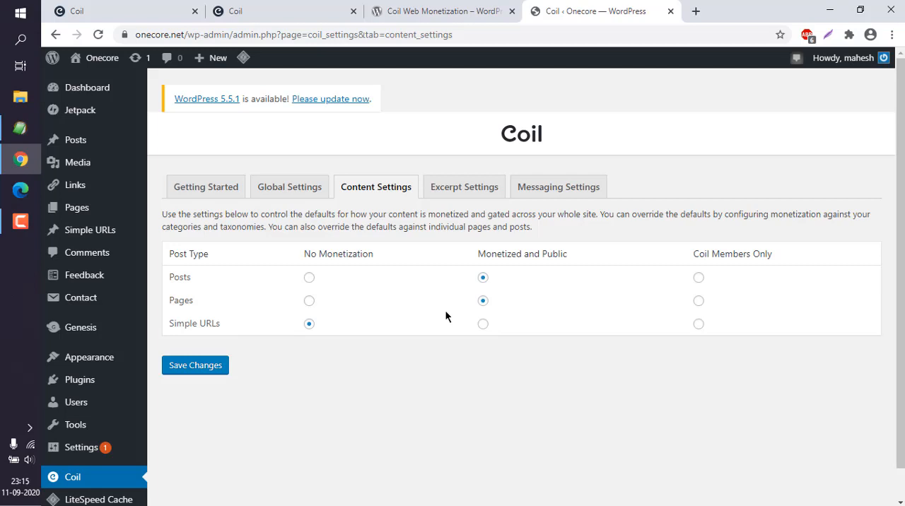
pyautogui.click(202, 373)
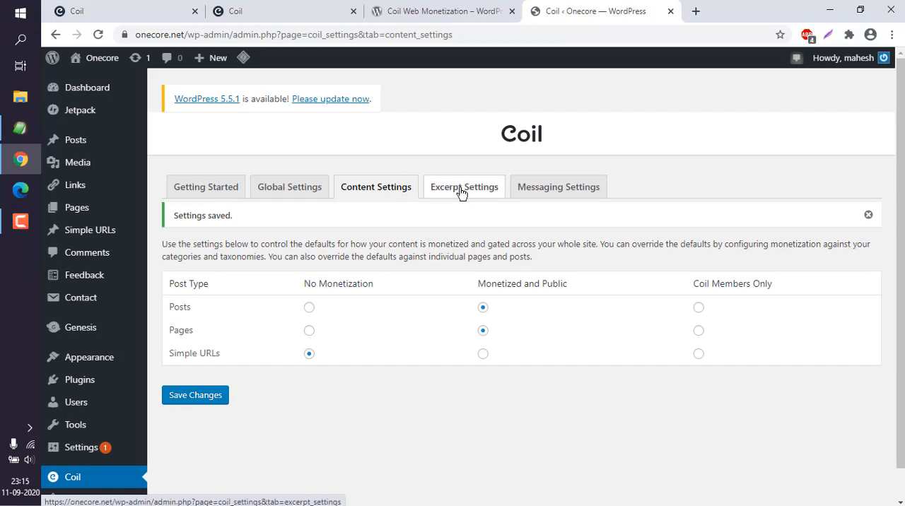
# - Review the Coil plugin's excerpt settings and read the description of its messaging settings
pyautogui.click(460, 192)
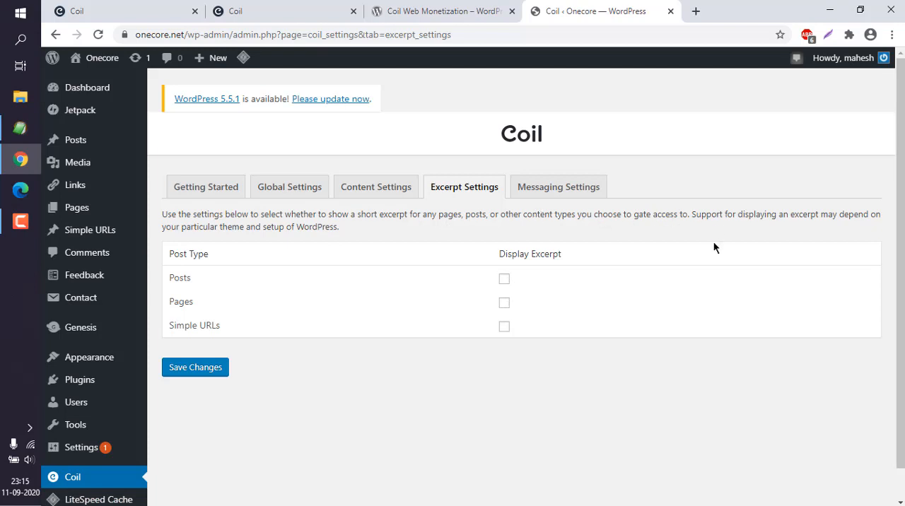
pyautogui.click(364, 192)
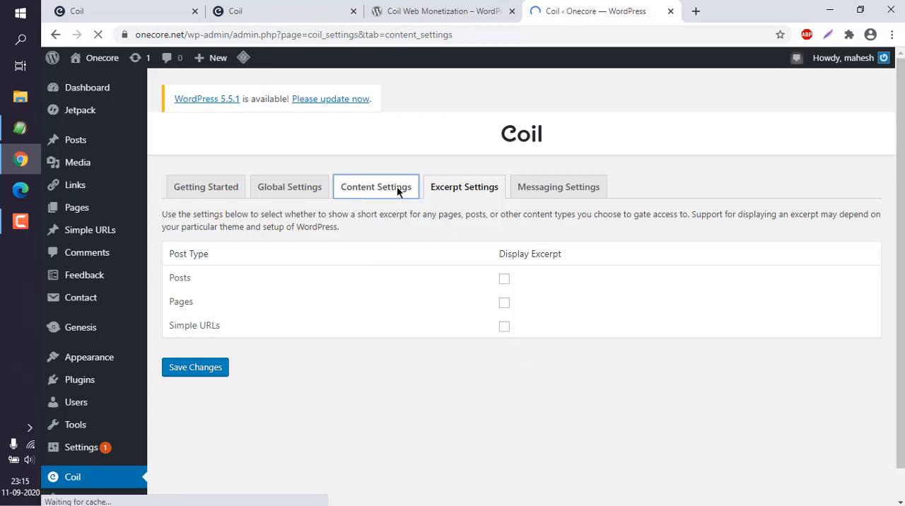
pyautogui.click(542, 193)
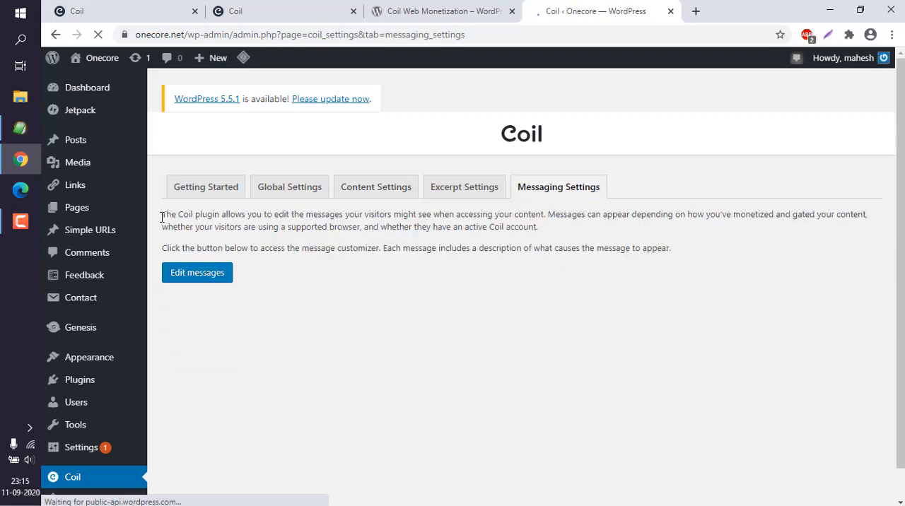
pyautogui.moveTo(162, 217); pyautogui.dragTo(597, 230)
pyautogui.click(597, 230)
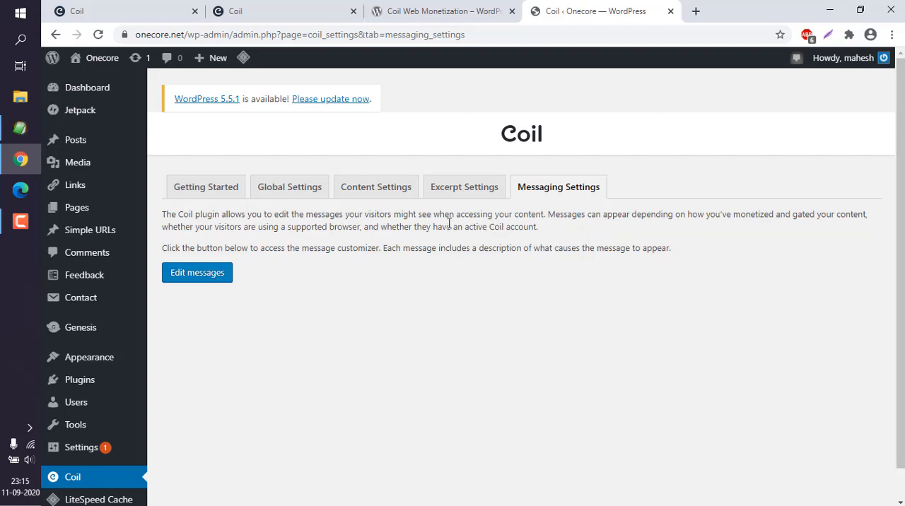
pyautogui.moveTo(412, 213); pyautogui.dragTo(571, 241)
pyautogui.click(571, 240)
pyautogui.scroll(-1, 599, 241)
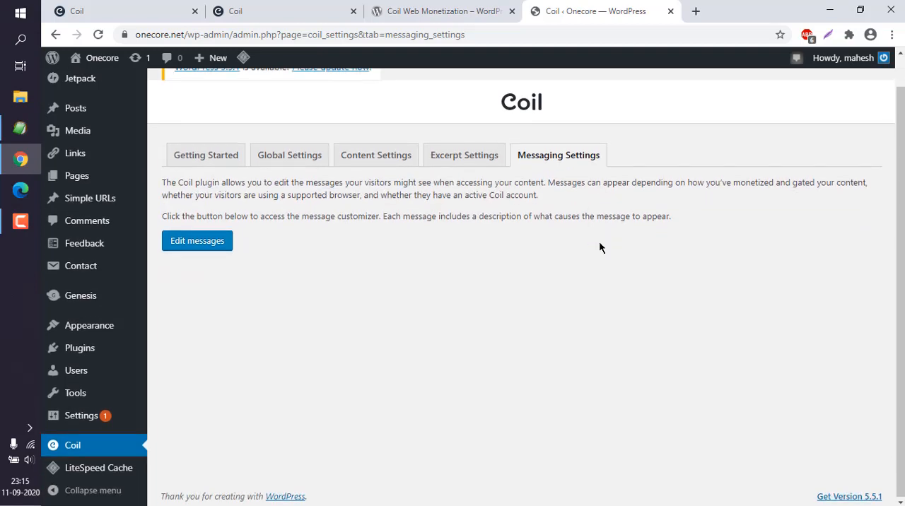
pyautogui.scroll(1, 599, 242)
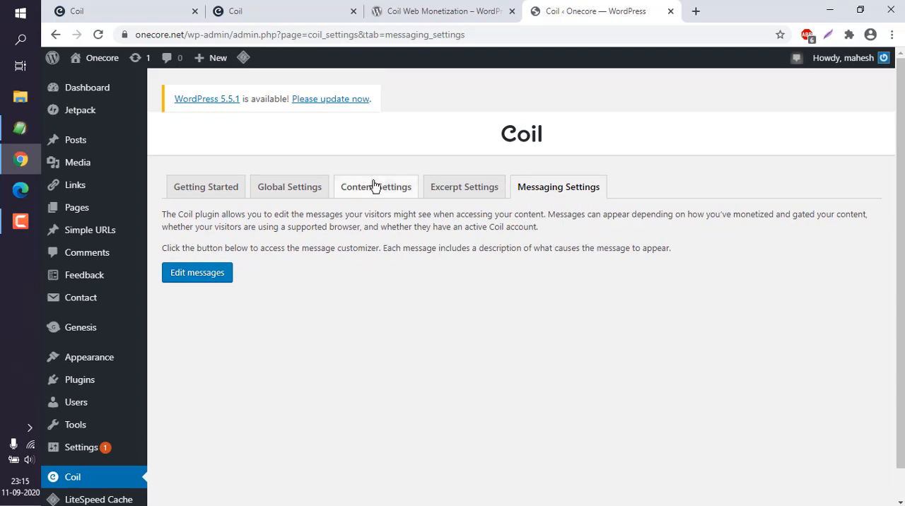
# - Open the live Onecore site in a new tab and look through the Sample Test Cases for Water Dispenser article
pyautogui.moveTo(99, 58)
pyautogui.rightClick(88, 84)
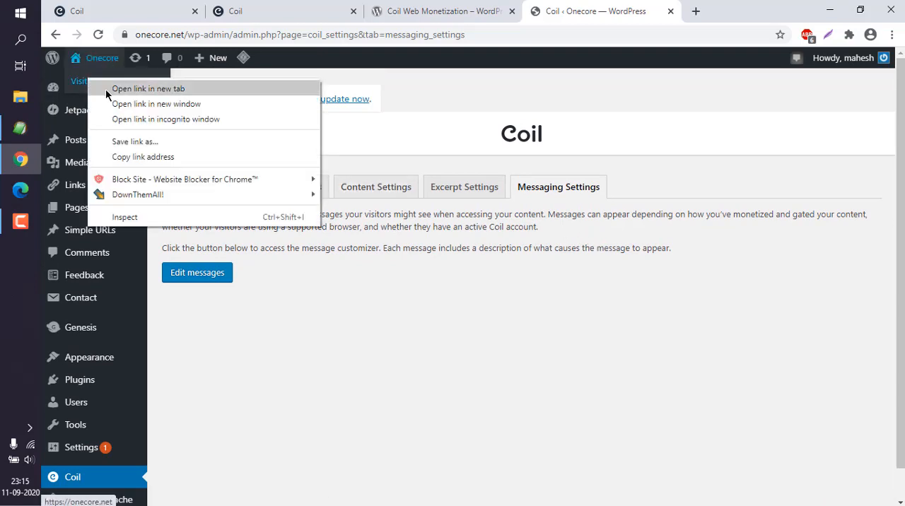
pyautogui.click(108, 90)
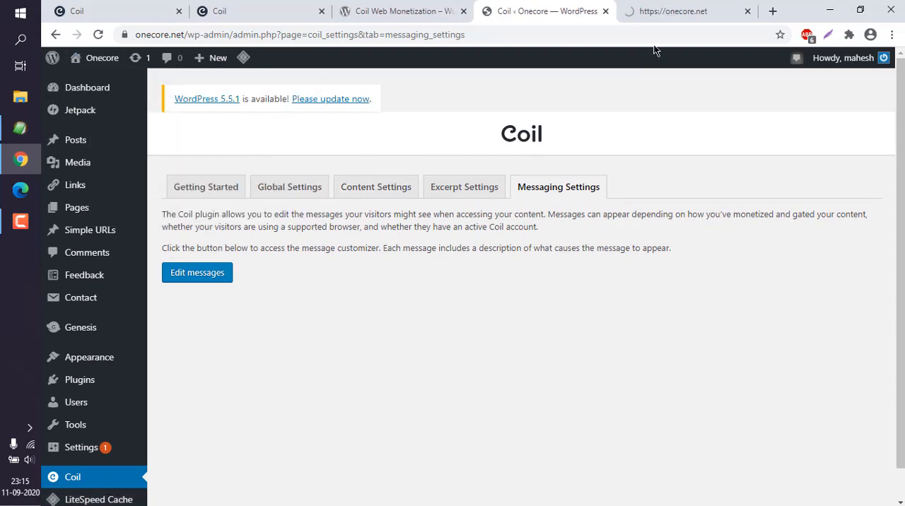
pyautogui.click(654, 12)
pyautogui.scroll(-10, 427, 184)
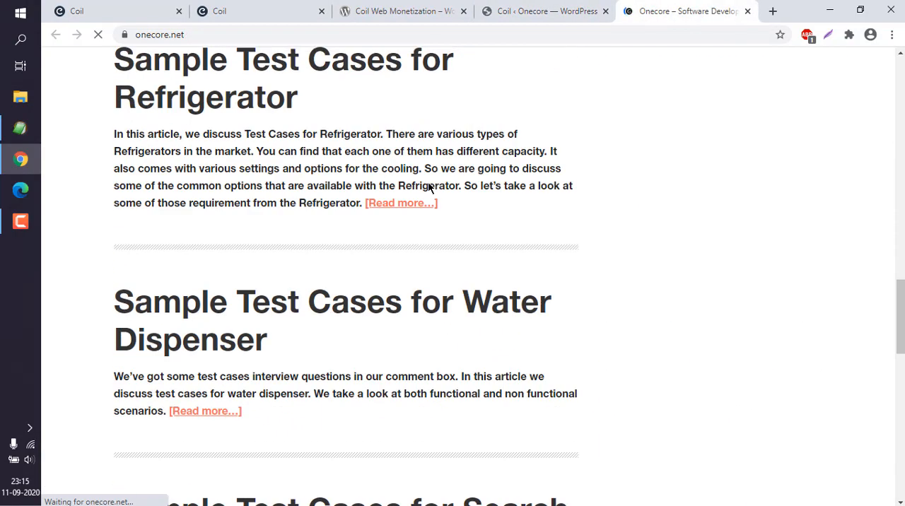
pyautogui.click(276, 307)
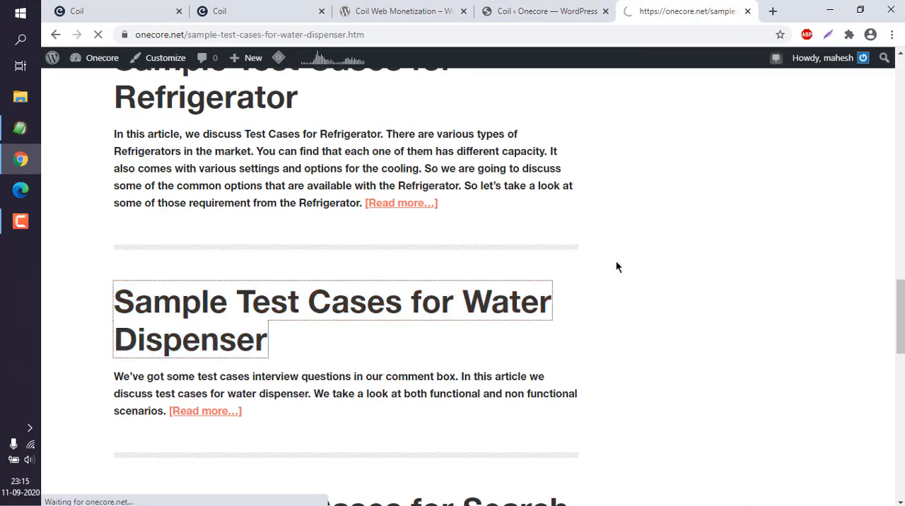
pyautogui.scroll(-20, 616, 265)
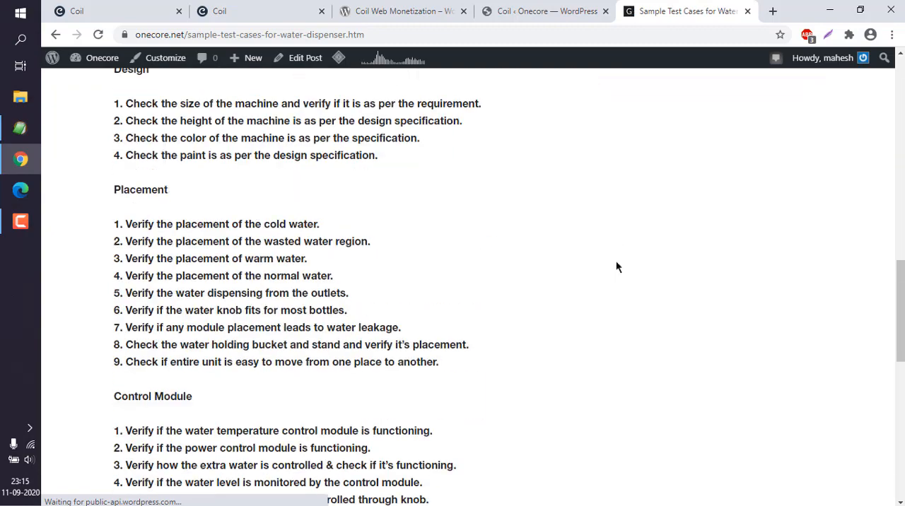
pyautogui.scroll(-1, 616, 267)
# - View the article's page source and search it for "coil"
pyautogui.rightClick(159, 157)
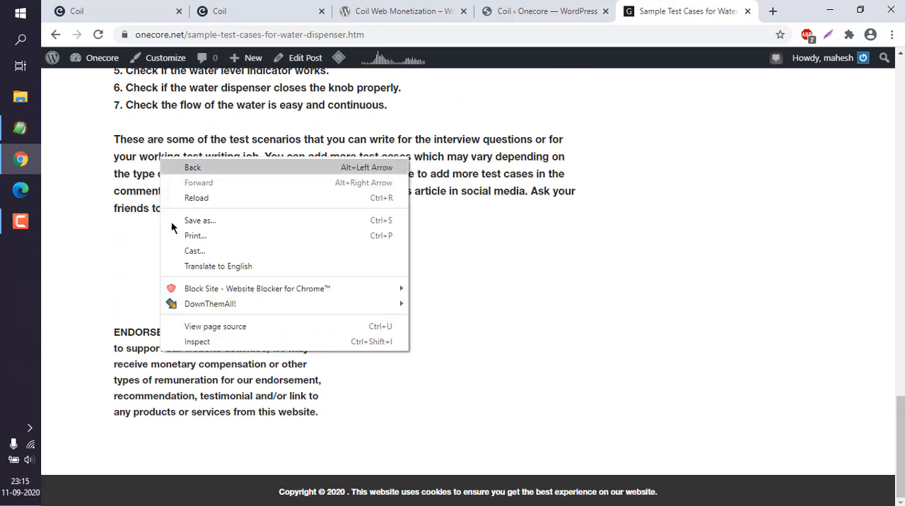
pyautogui.click(192, 326)
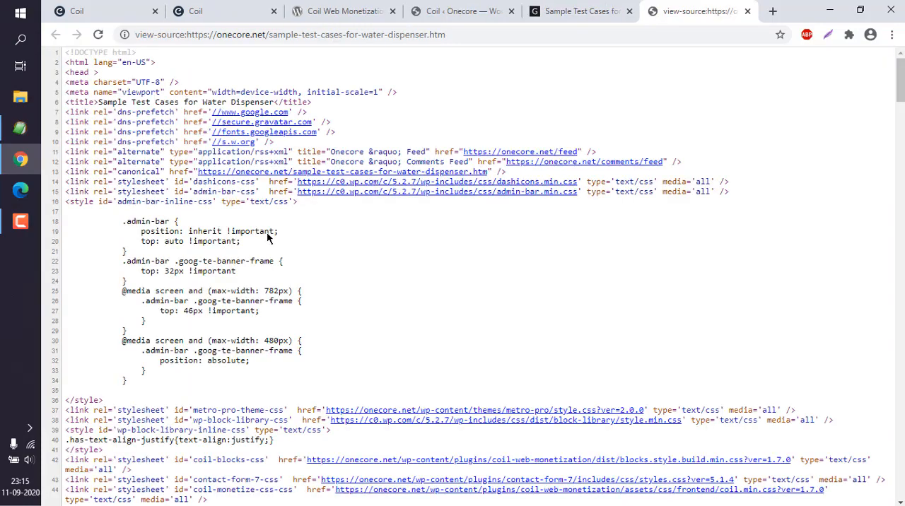
pyautogui.hotkey('ctrl', 'f')
pyautogui.write('coil')
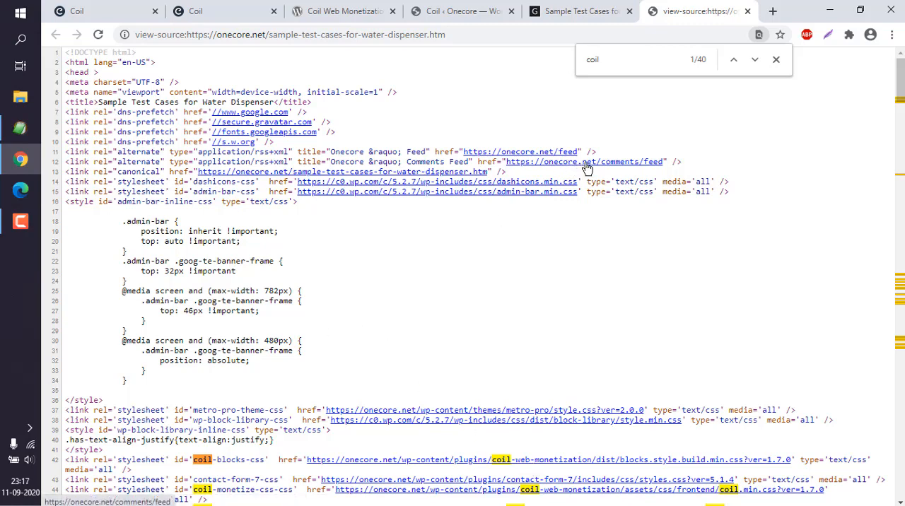
pyautogui.click(775, 59)
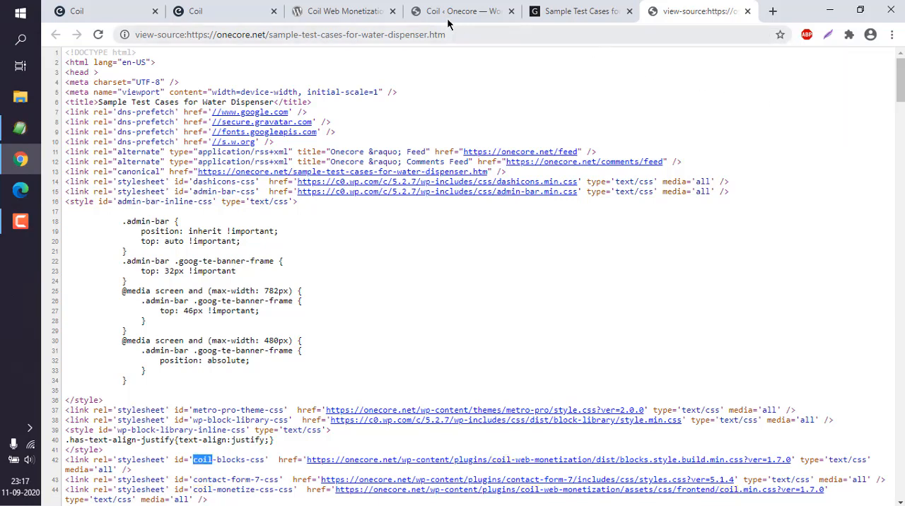
# - Return to Coil's how-to-monetize page and look through its supported services
pyautogui.click(453, 12)
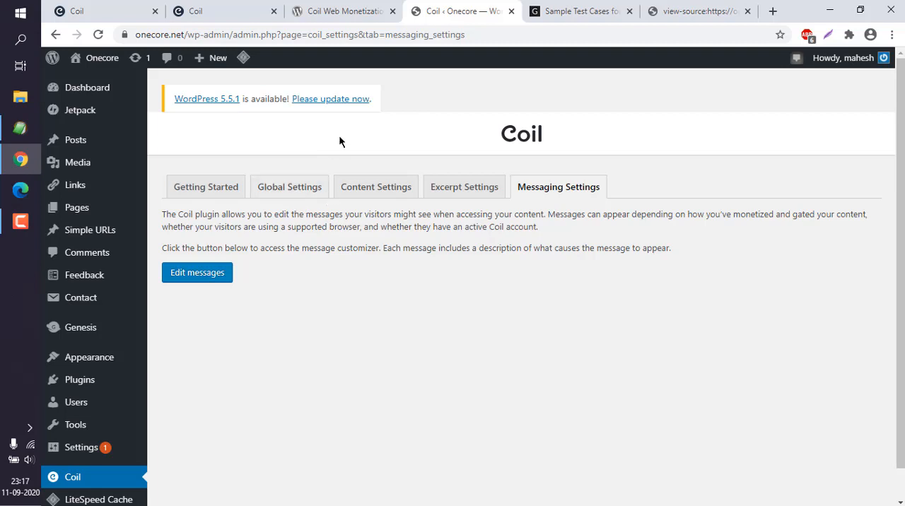
pyautogui.click(230, 14)
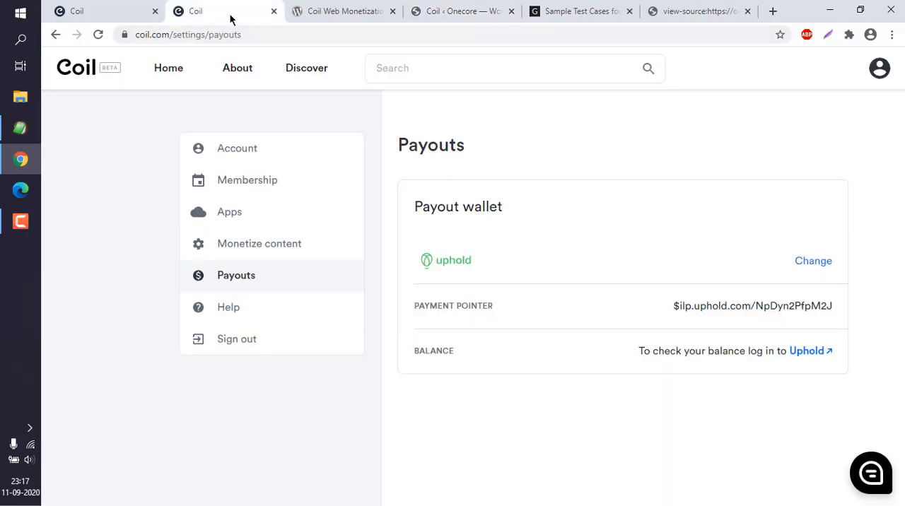
pyautogui.click(134, 15)
pyautogui.click(235, 16)
pyautogui.click(57, 36)
pyautogui.click(61, 38)
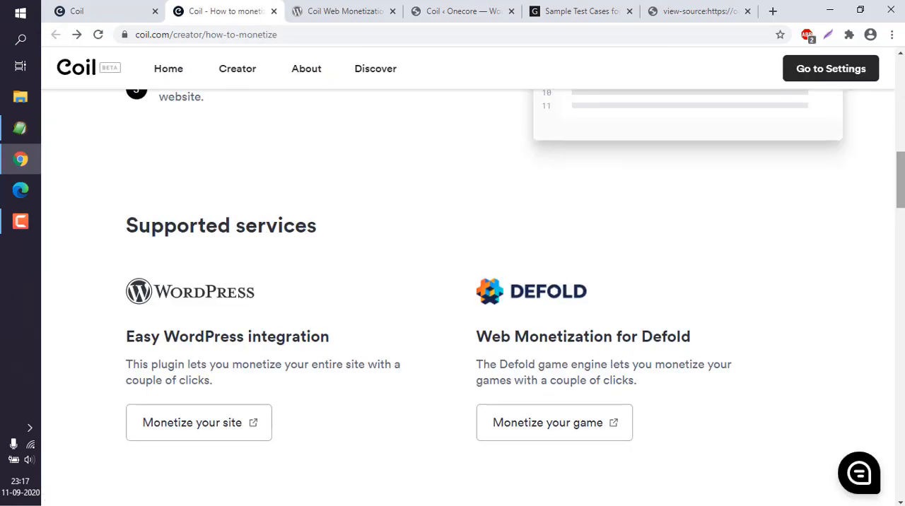
pyautogui.moveTo(895, 174); pyautogui.dragTo(891, 333)
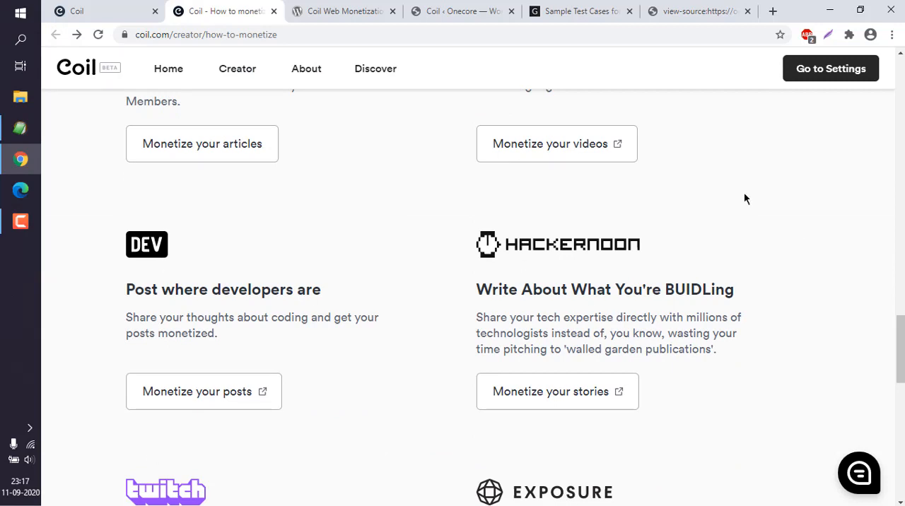
# - Copy the monetization meta tag from the Monetize content page of the Coil account settings
pyautogui.click(816, 66)
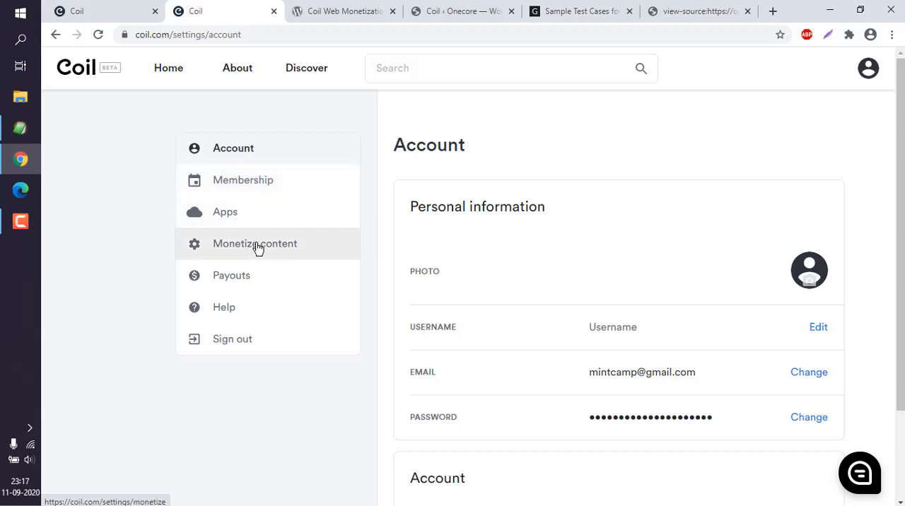
pyautogui.scroll(-2, 902, 274)
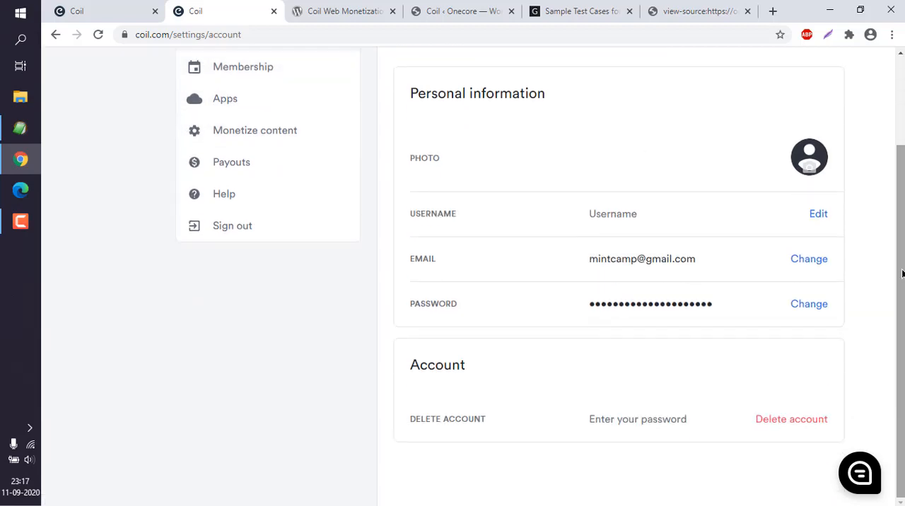
pyautogui.scroll(2, 241, 191)
pyautogui.click(248, 247)
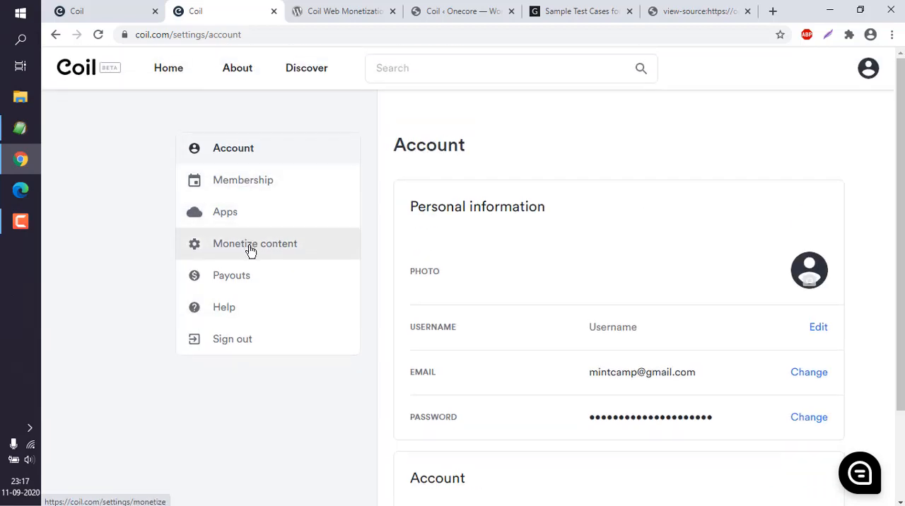
pyautogui.scroll(-1, 454, 254)
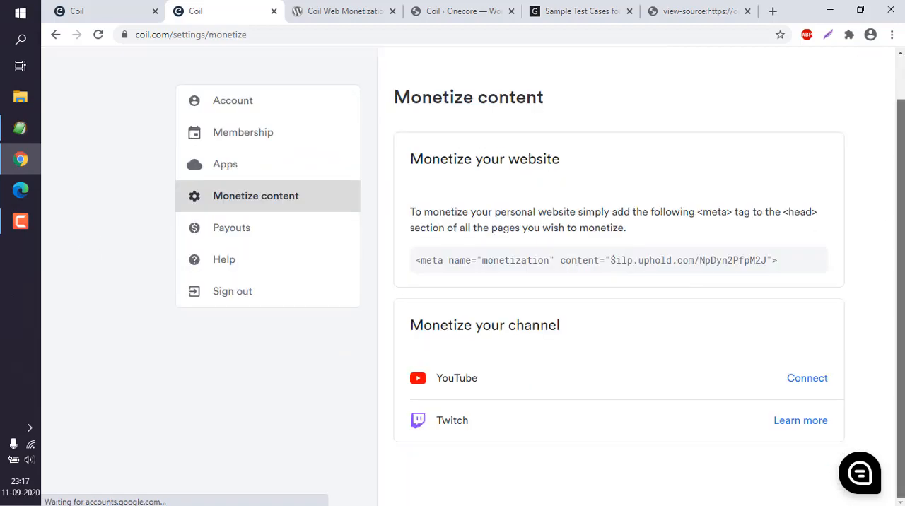
pyautogui.moveTo(415, 261)
pyautogui.mouseDown()
pyautogui.moveTo(801, 264)
pyautogui.moveTo(407, 266)
pyautogui.mouseUp()
pyautogui.rightClick(465, 260)
pyautogui.click(467, 274)
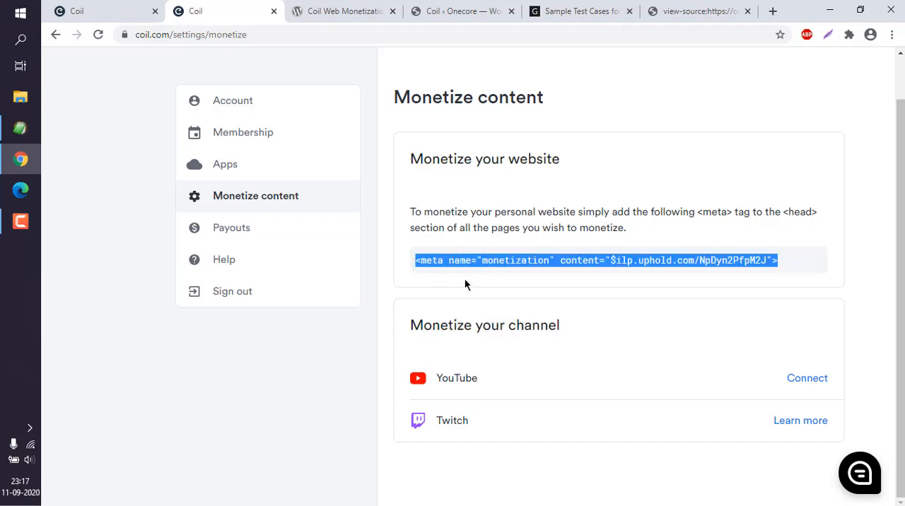
pyautogui.click(464, 278)
# - Open the Header/Footer Scripts section of the Genesis theme settings on the Onecore WordPress site
pyautogui.click(461, 12)
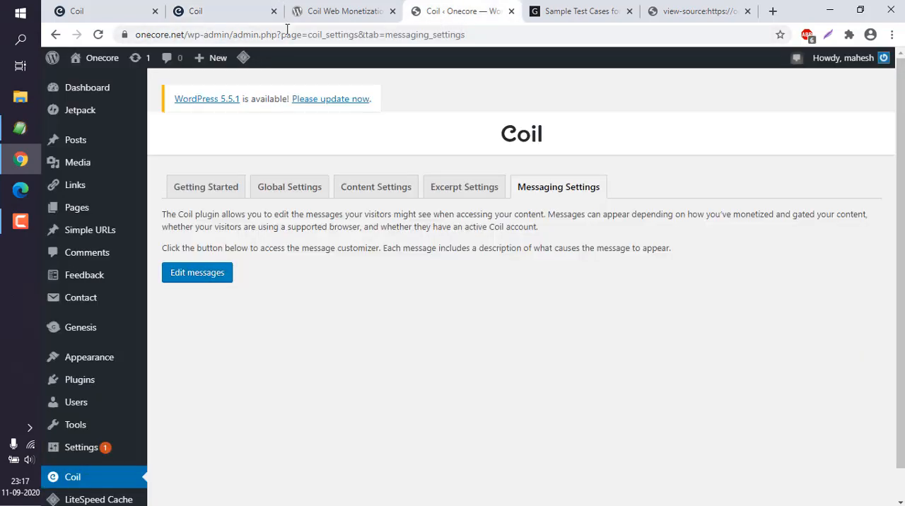
pyautogui.moveTo(113, 103)
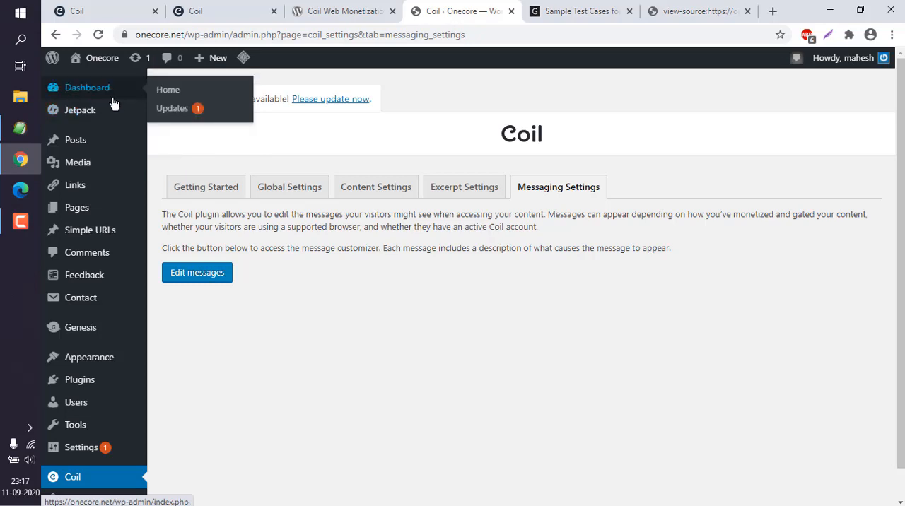
pyautogui.moveTo(103, 328)
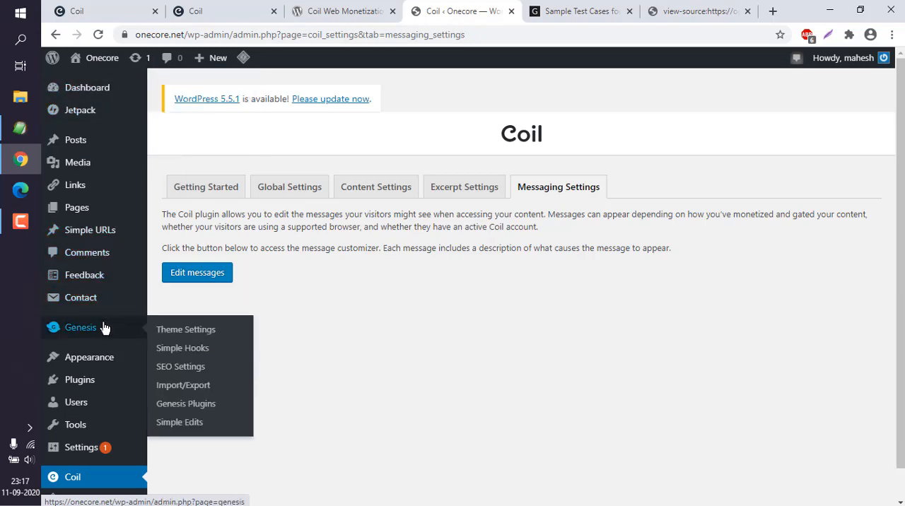
pyautogui.click(199, 337)
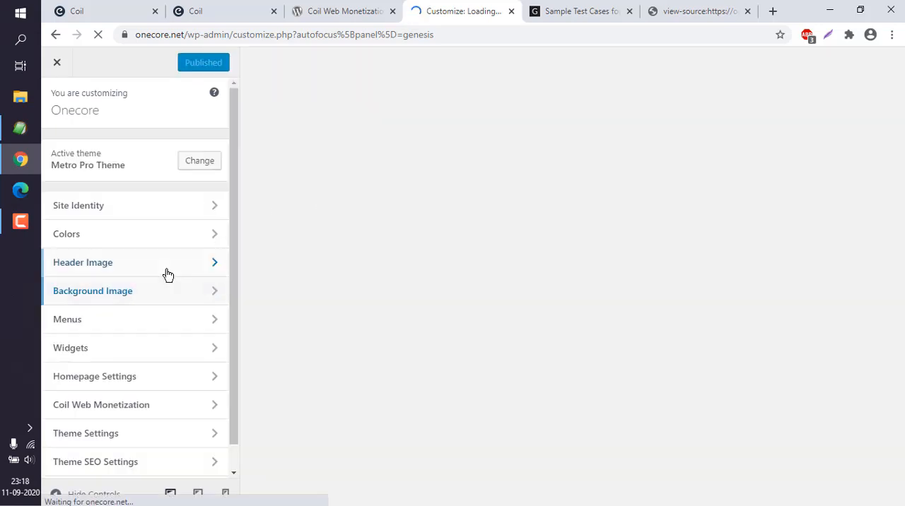
pyautogui.scroll(-1, 168, 275)
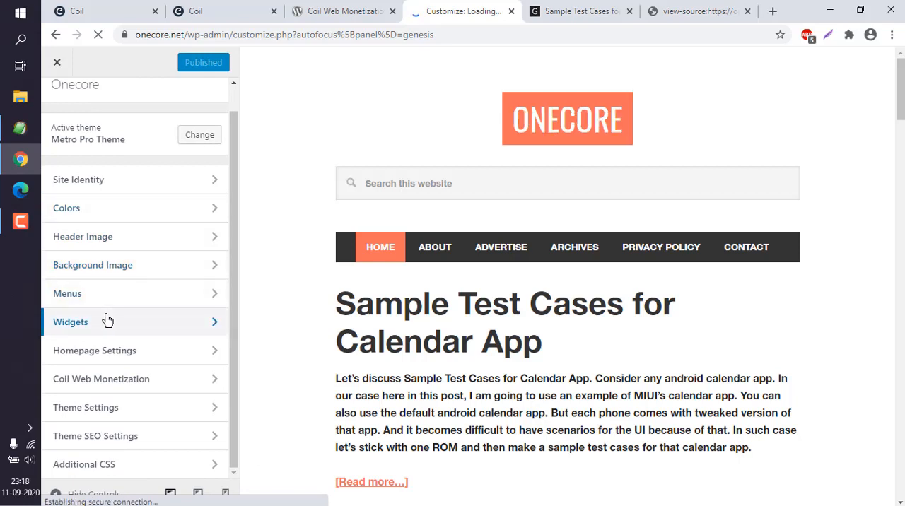
pyautogui.click(117, 407)
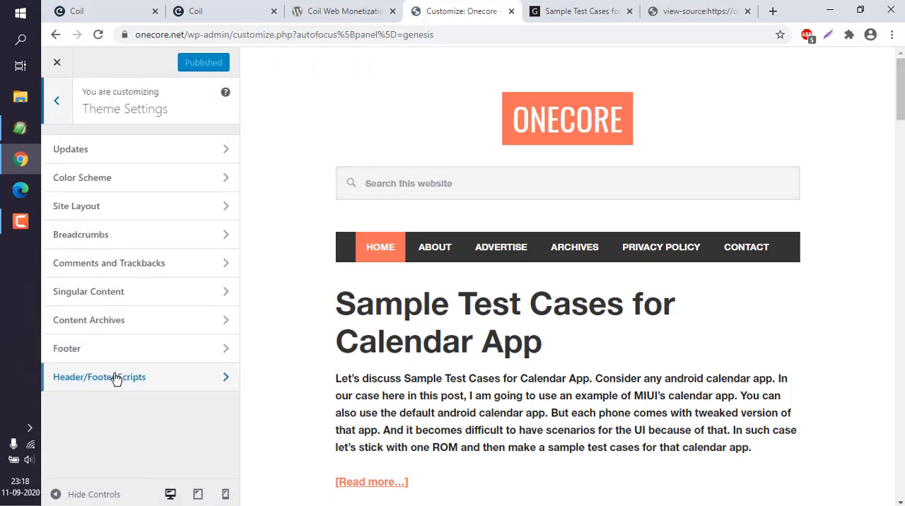
pyautogui.click(103, 349)
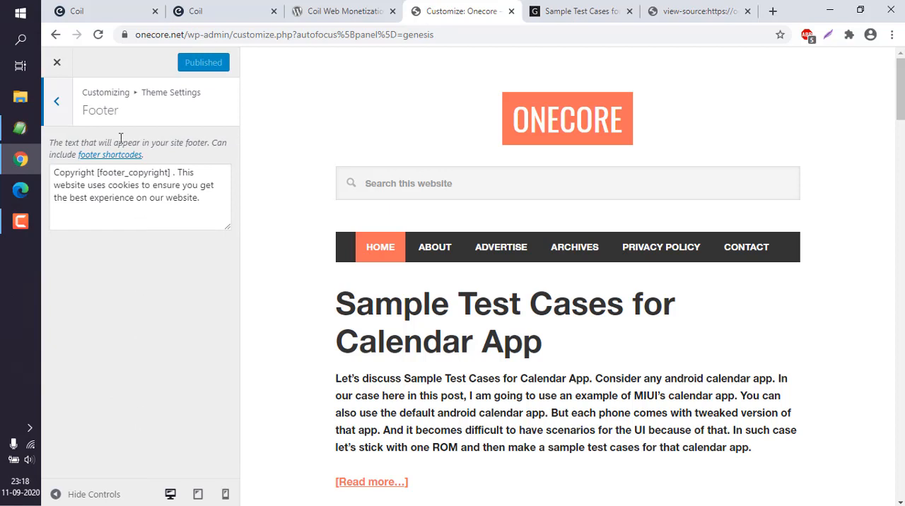
pyautogui.click(56, 101)
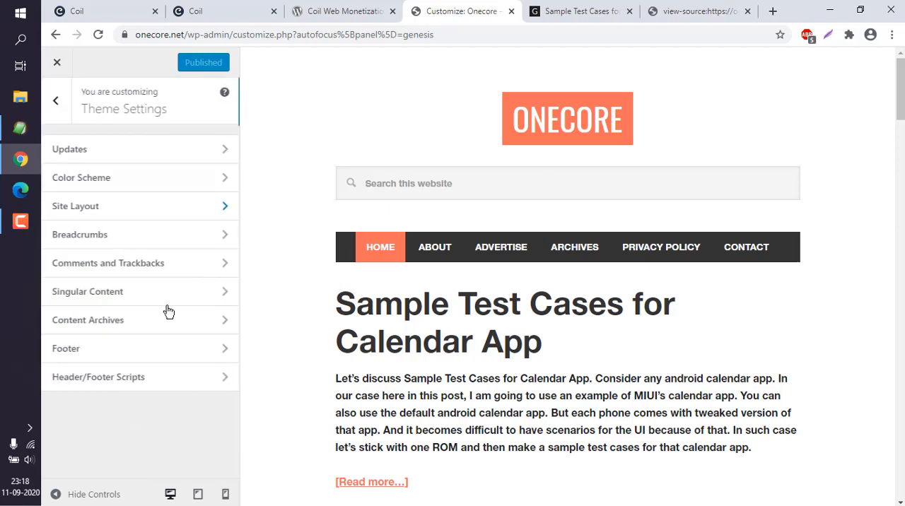
pyautogui.click(137, 384)
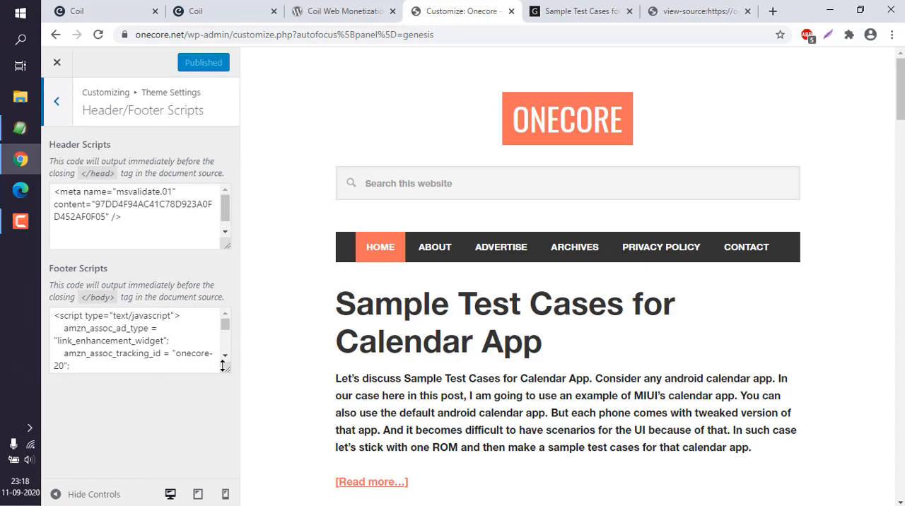
# - Enlarge the Footer Scripts field to review its code, and add two line breaks after the meta tag in Header Scripts
pyautogui.moveTo(222, 364); pyautogui.dragTo(227, 442)
pyautogui.scroll(-4, 206, 376)
pyautogui.scroll(4, 205, 376)
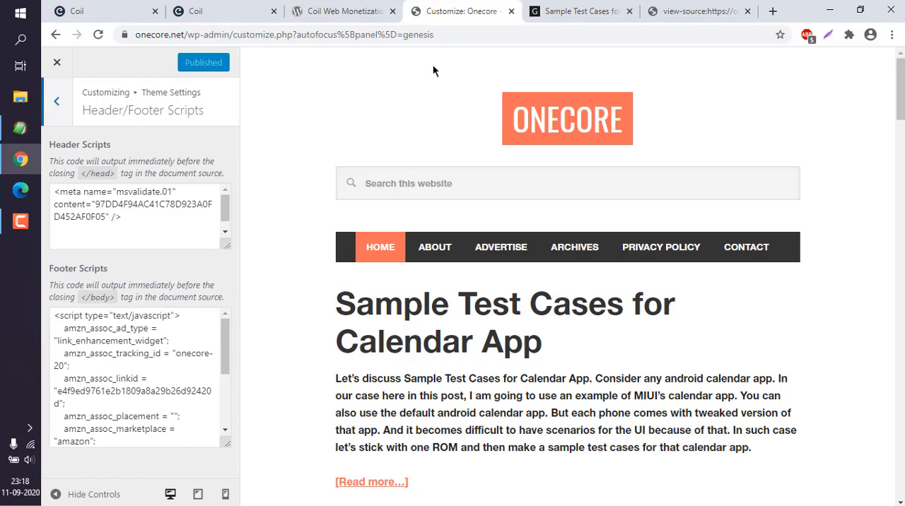
pyautogui.click(148, 216)
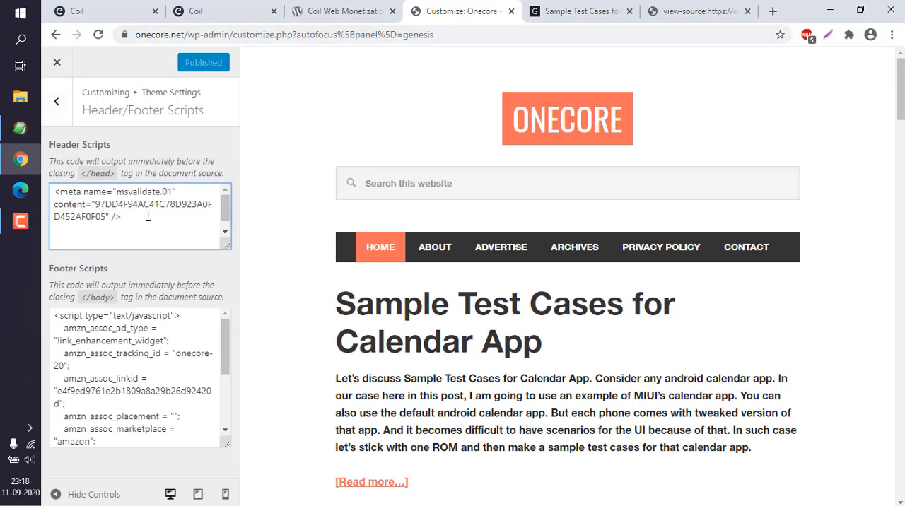
pyautogui.press('Return')
pyautogui.press('Return')
# - Highlight the monetization meta tag on the Coil account's Monetize content page
pyautogui.click(244, 11)
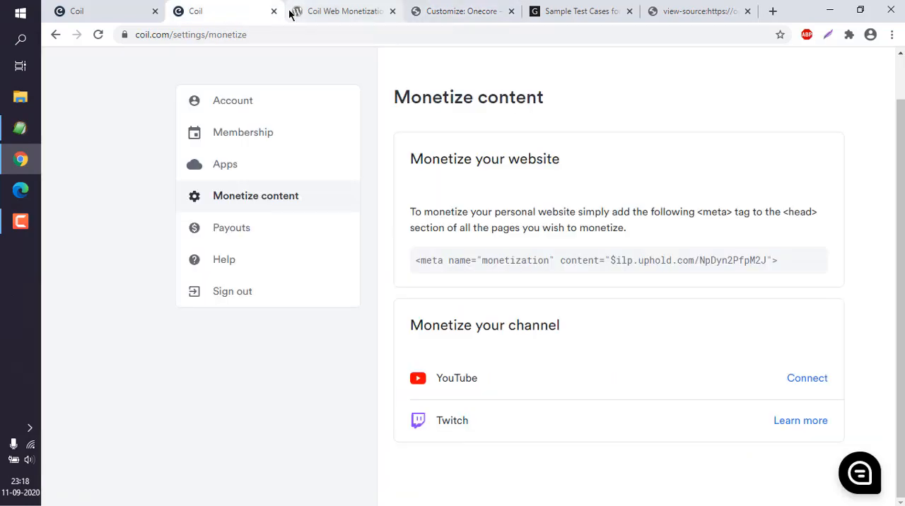
pyautogui.moveTo(417, 256)
pyautogui.mouseDown()
pyautogui.moveTo(802, 257)
pyautogui.moveTo(400, 261)
pyautogui.mouseUp()
pyautogui.click(794, 256)
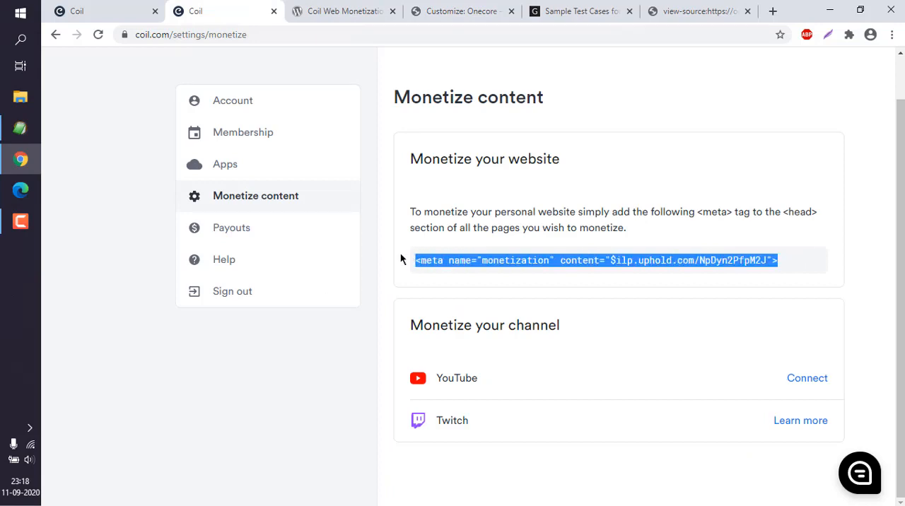